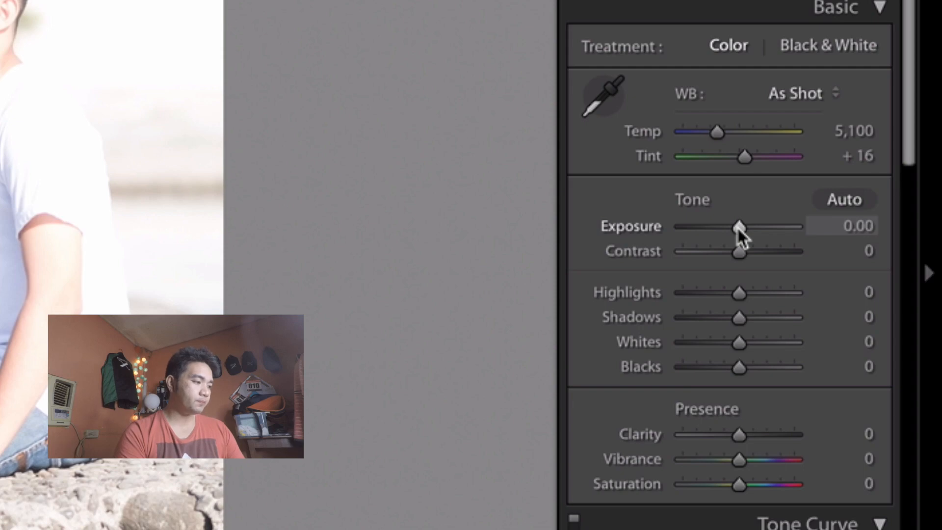
# Lower the photo's exposure to -0.75 and set the overall saturation to -10.
pyautogui.moveTo(737, 226); pyautogui.dragTo(728, 226)
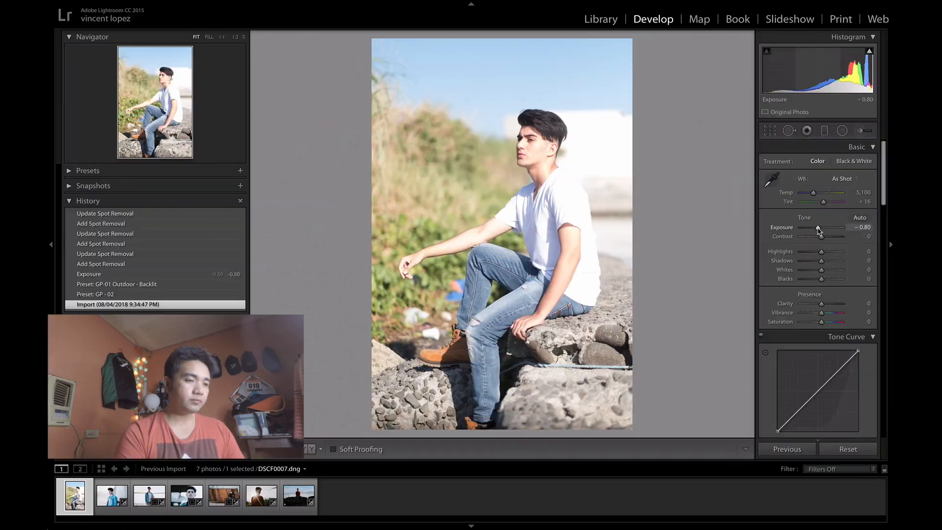
pyautogui.moveTo(818, 231); pyautogui.dragTo(818, 231)
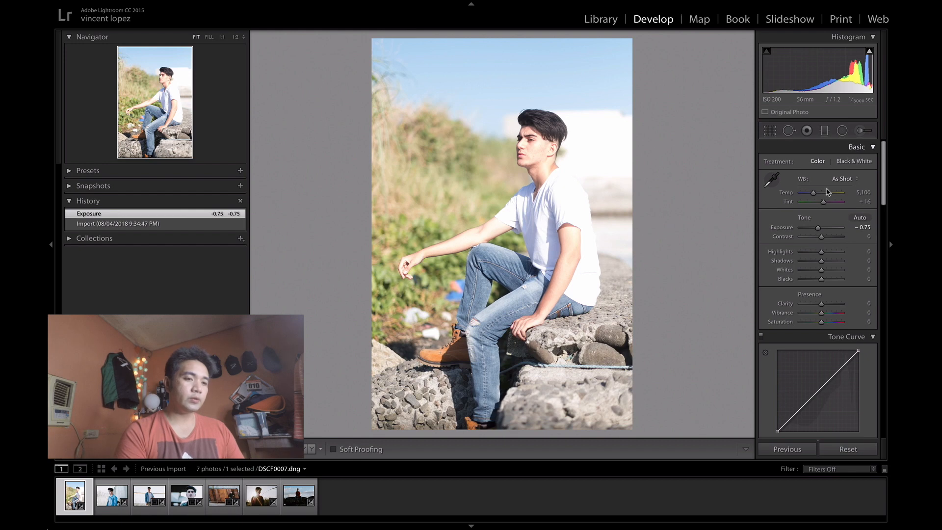
pyautogui.scroll(-2, 826, 280)
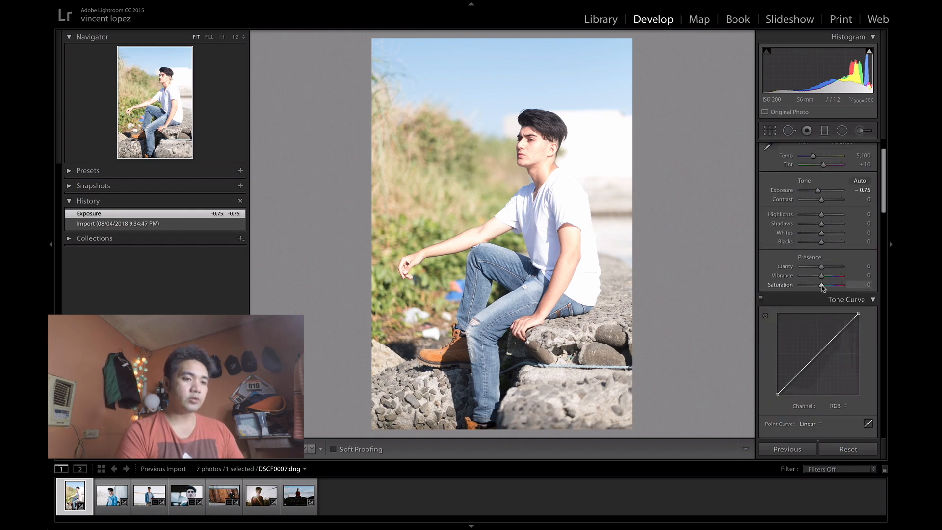
pyautogui.moveTo(823, 288); pyautogui.dragTo(821, 288)
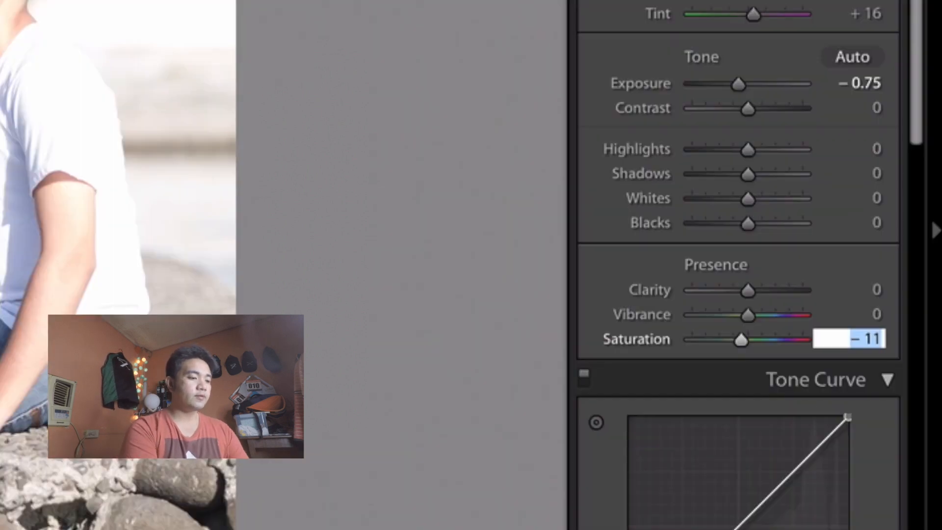
pyautogui.write('-10')
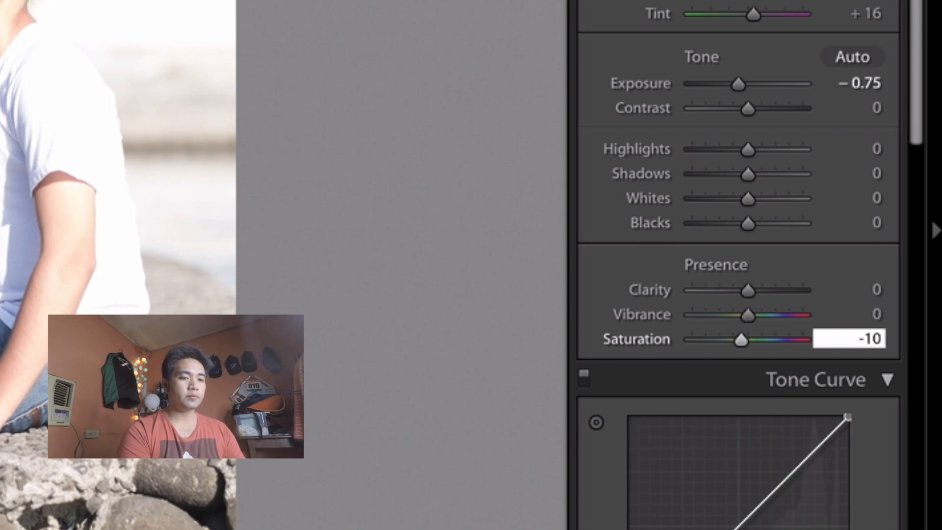
pyautogui.press('Return')
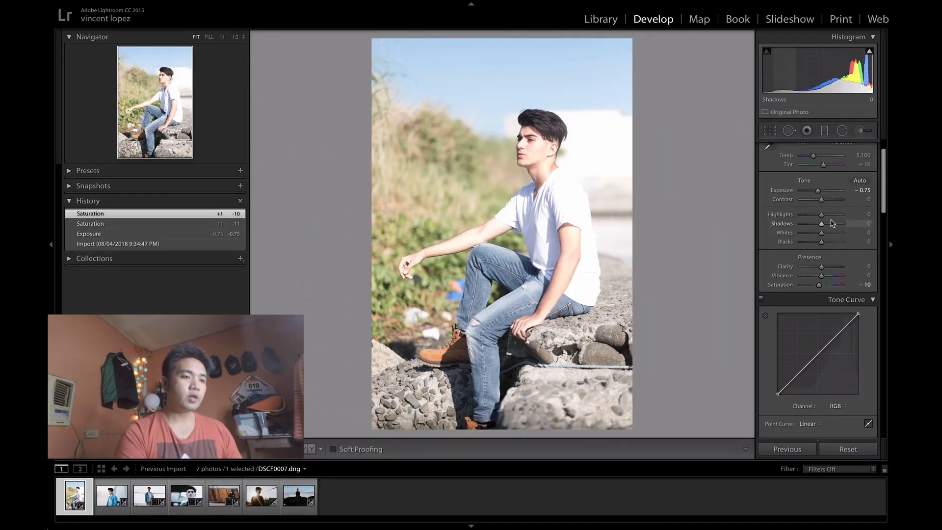
# Reduce the tonal values, setting Highlights to -63, Shadows to -31 and Blacks to -34.
pyautogui.moveTo(821, 214); pyautogui.dragTo(809, 216)
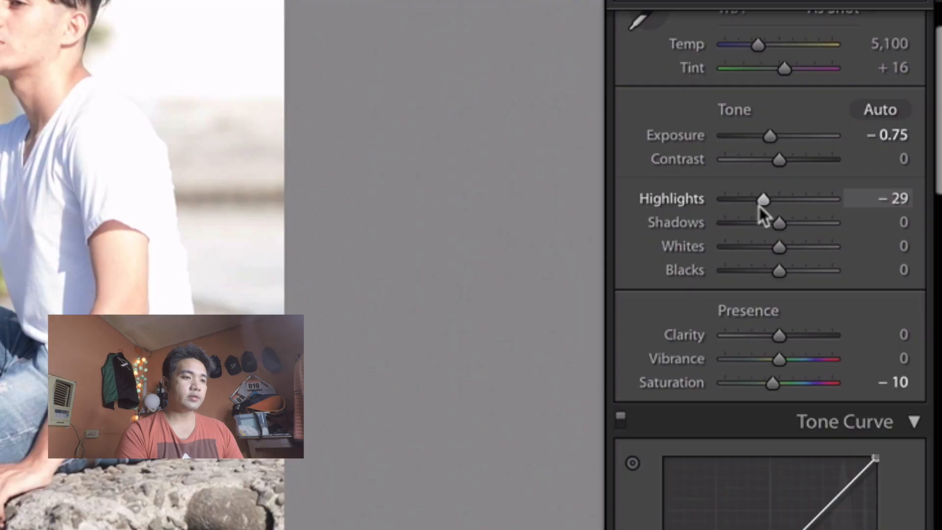
pyautogui.moveTo(748, 205); pyautogui.dragTo(747, 205)
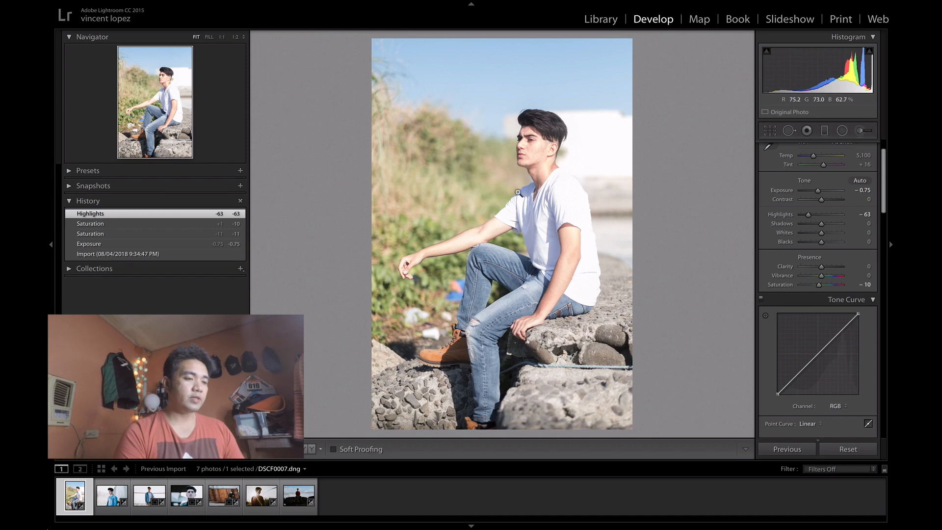
pyautogui.moveTo(821, 224)
pyautogui.mouseDown()
pyautogui.moveTo(813, 229)
pyautogui.moveTo(834, 226)
pyautogui.moveTo(815, 230)
pyautogui.mouseUp()
pyautogui.moveTo(821, 242); pyautogui.dragTo(814, 242)
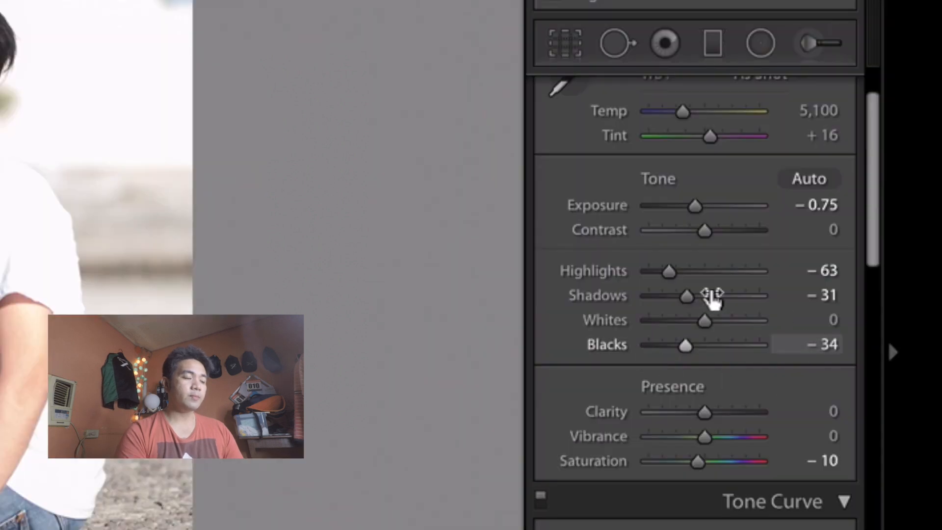
# Shape the RGB tone curve with four points, placing the darkest at about 22.7 / 18.4% and the brightest at about 83.9 / 78.8%.
pyautogui.scroll(-3, 723, 330)
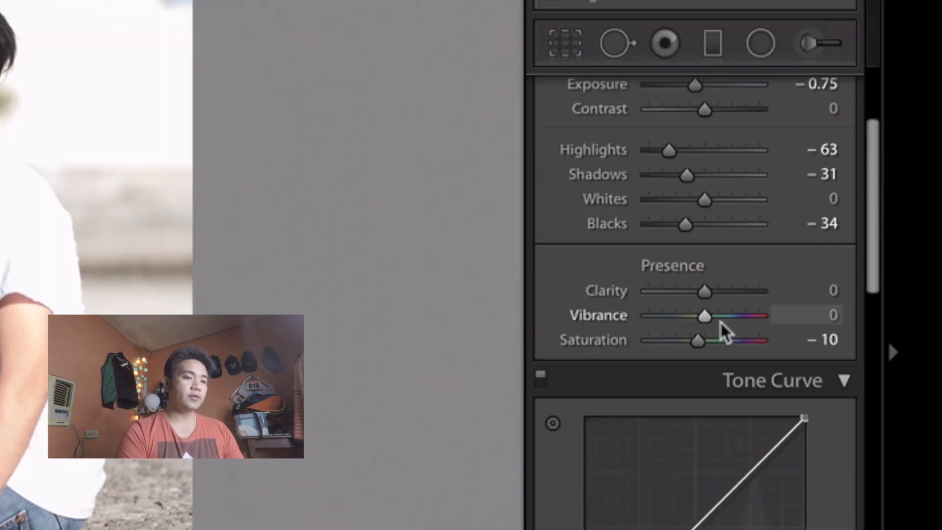
pyautogui.scroll(-5, 720, 323)
pyautogui.scroll(1, 716, 328)
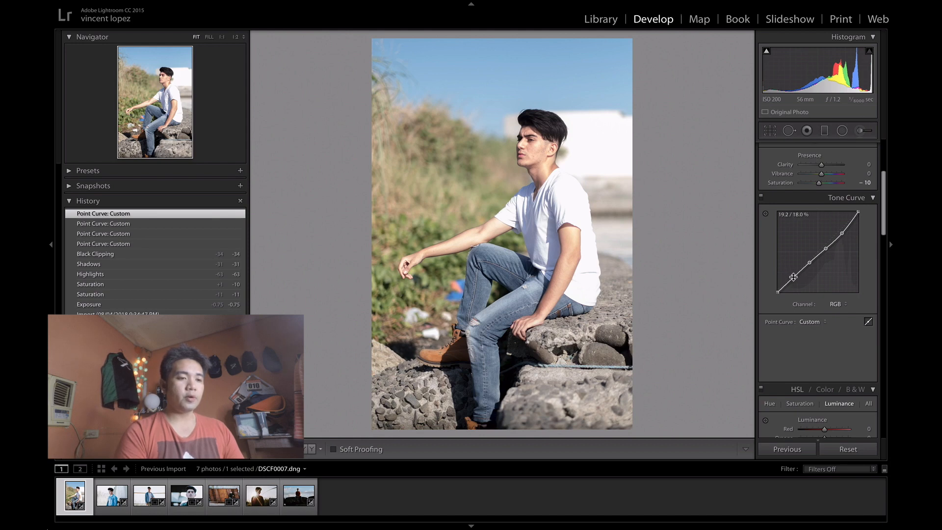
pyautogui.moveTo(793, 278)
pyautogui.mouseDown()
pyautogui.moveTo(789, 270)
pyautogui.moveTo(795, 281)
pyautogui.mouseUp()
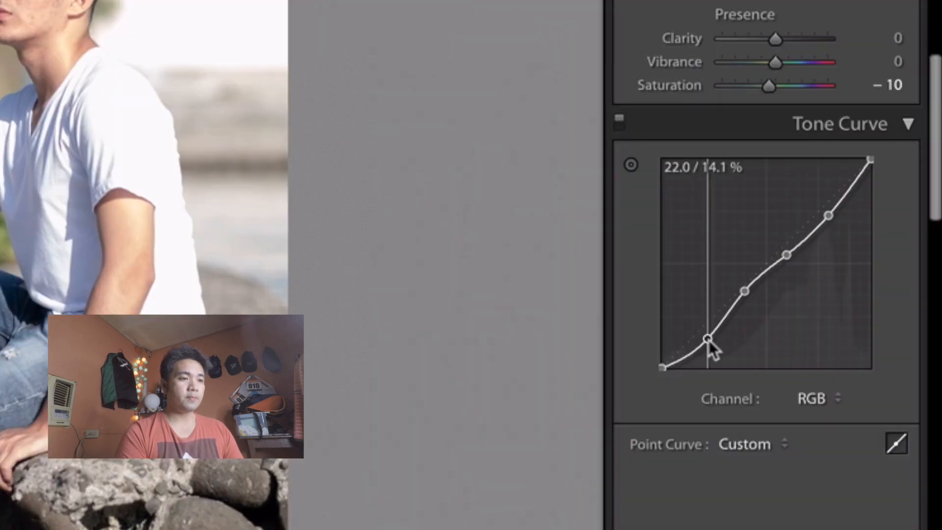
pyautogui.moveTo(708, 340); pyautogui.dragTo(707, 330)
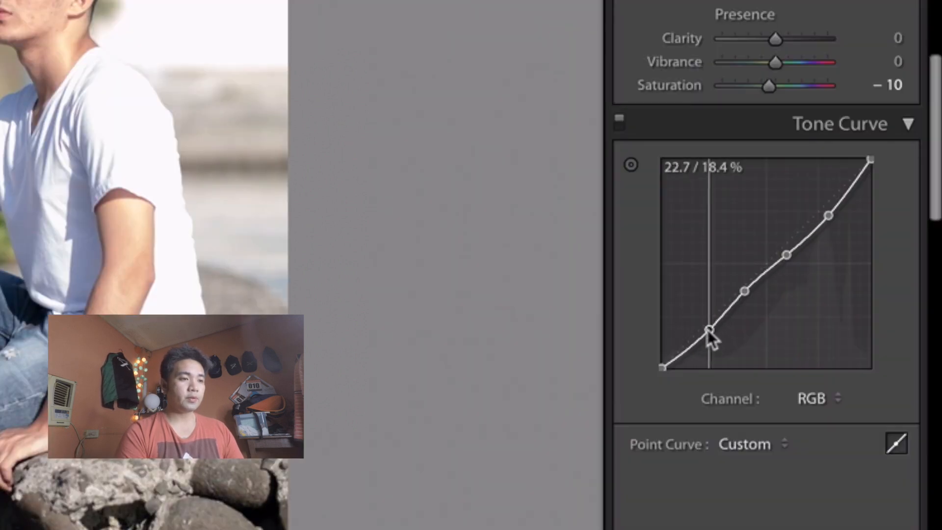
pyautogui.moveTo(783, 254)
pyautogui.mouseDown()
pyautogui.moveTo(780, 247)
pyautogui.moveTo(790, 252)
pyautogui.mouseUp()
pyautogui.moveTo(828, 215)
pyautogui.mouseDown()
pyautogui.moveTo(826, 181)
pyautogui.moveTo(838, 203)
pyautogui.mouseUp()
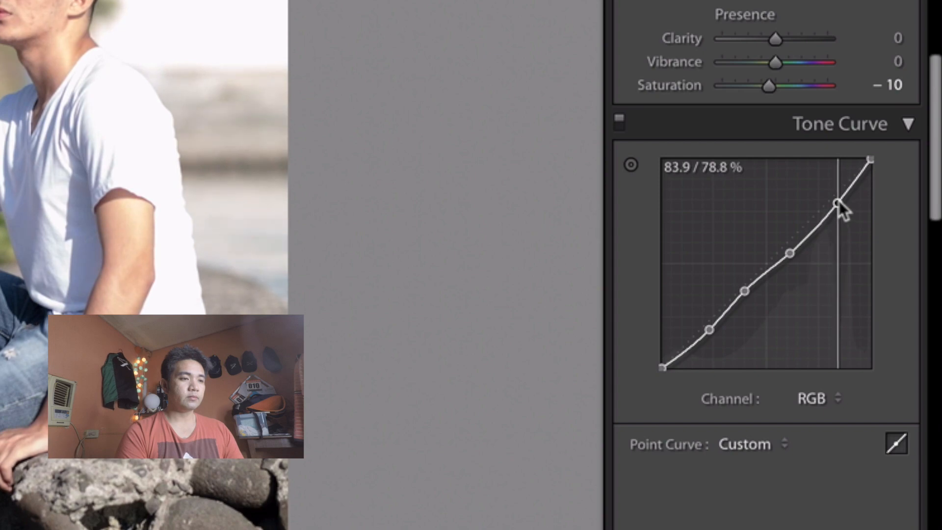
# Set the blue luminance to -18 and the red luminance to -10 in the HSL adjustments.
pyautogui.scroll(-5, 775, 274)
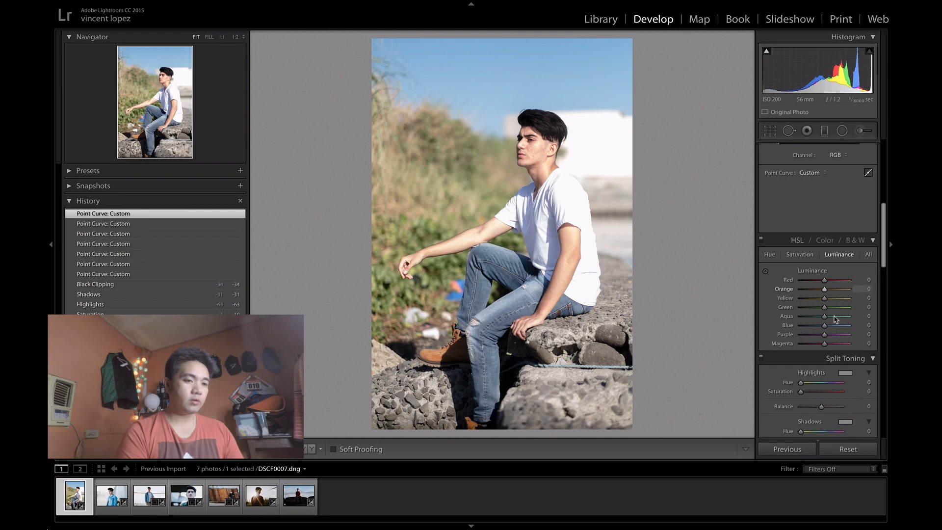
pyautogui.moveTo(823, 328); pyautogui.dragTo(818, 332)
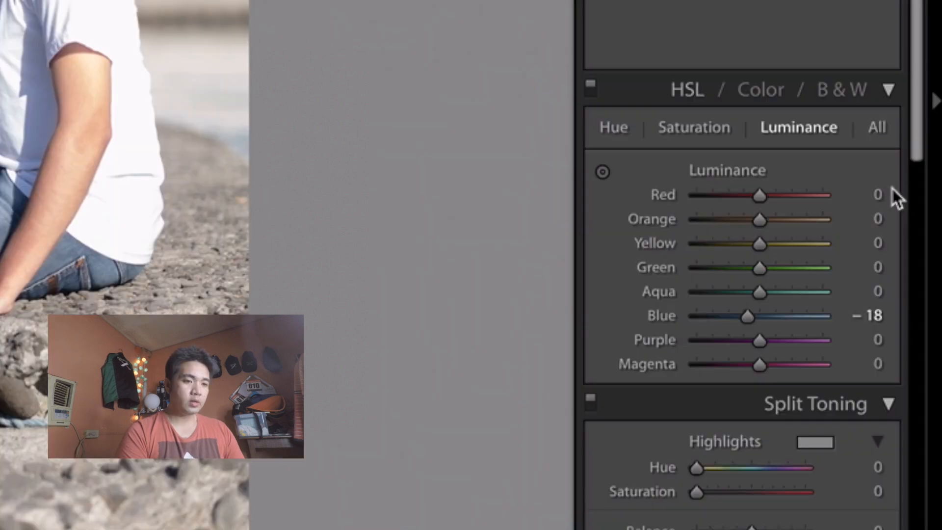
pyautogui.click(869, 280)
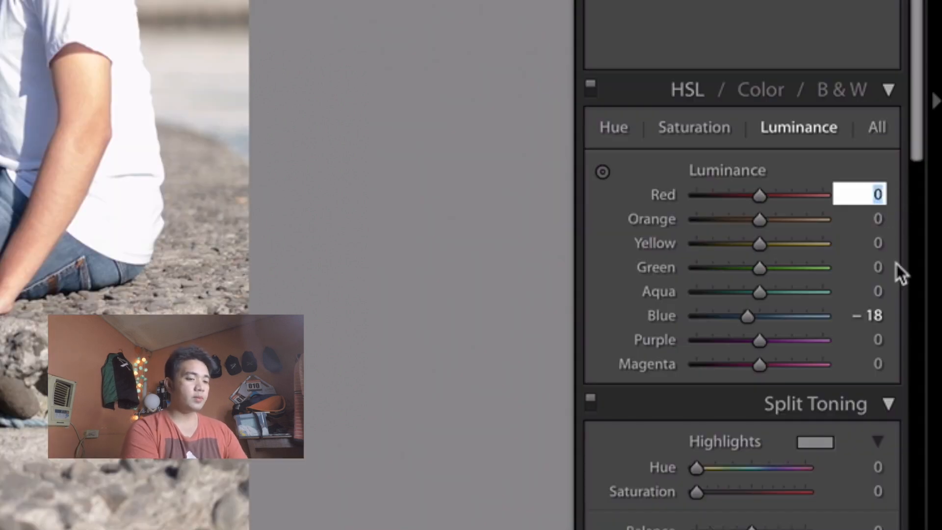
pyautogui.write('-10')
pyautogui.press('Return')
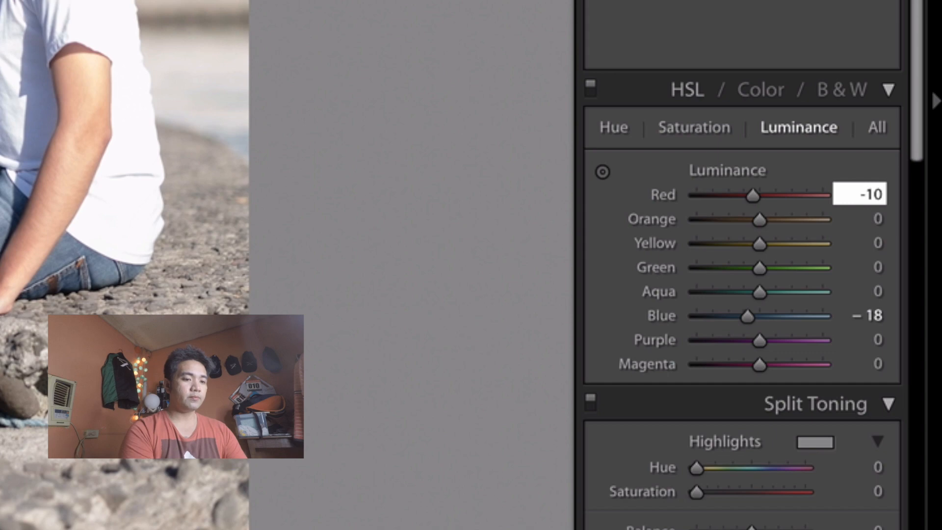
# Set both the orange and yellow luminance to -10.
pyautogui.click(838, 220)
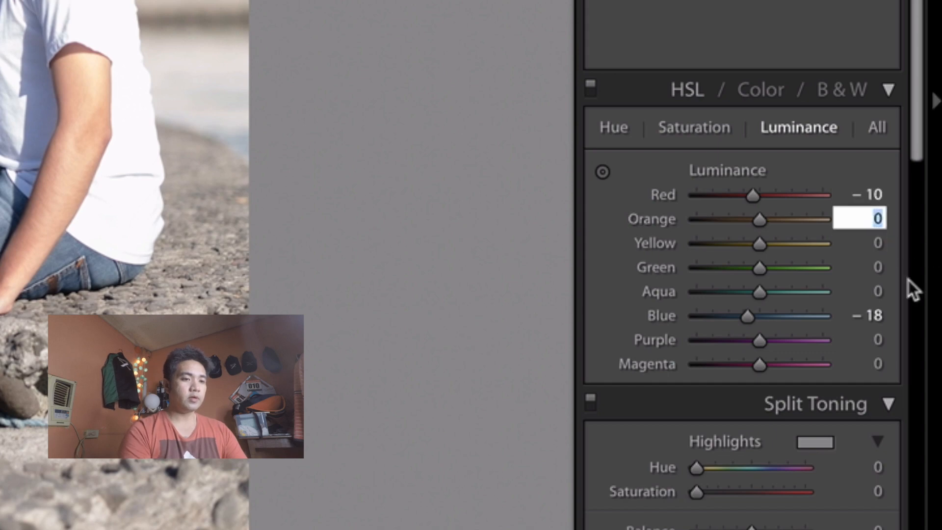
pyautogui.write('-10')
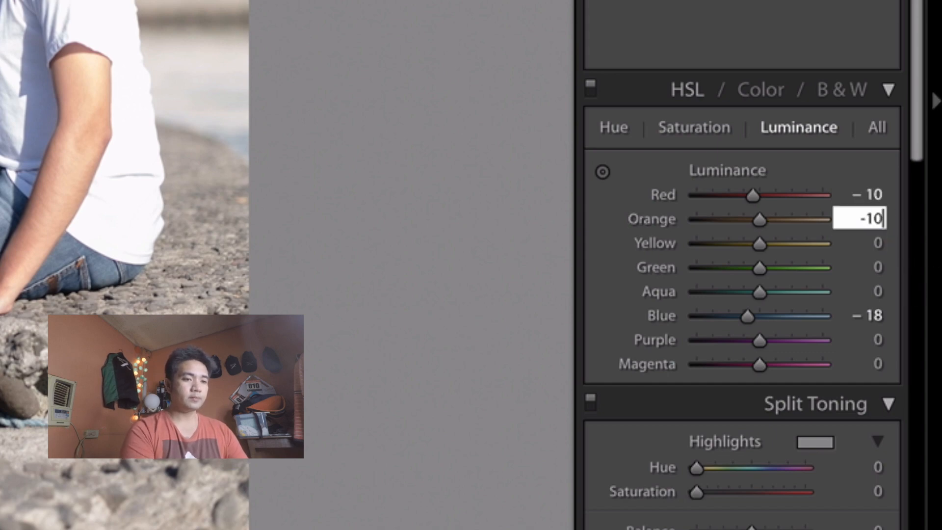
pyautogui.press('Return')
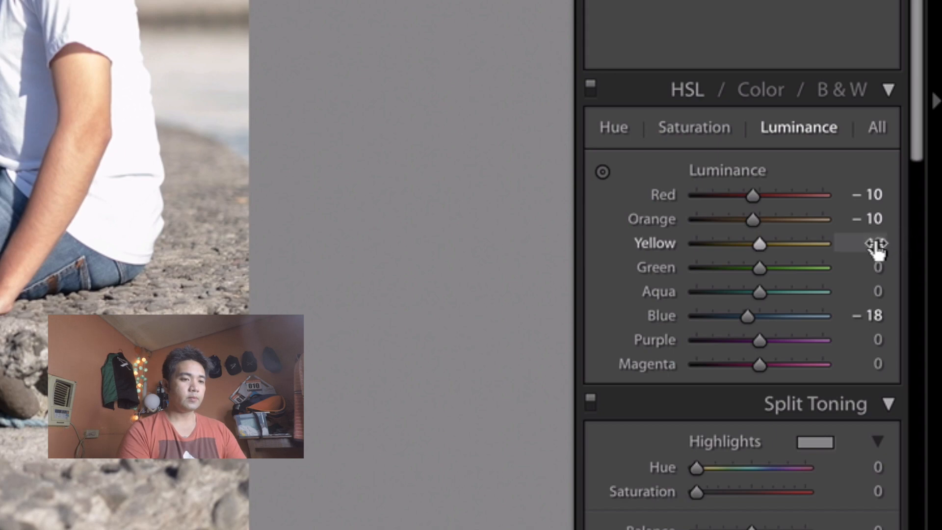
pyautogui.click(876, 243)
pyautogui.write('-10')
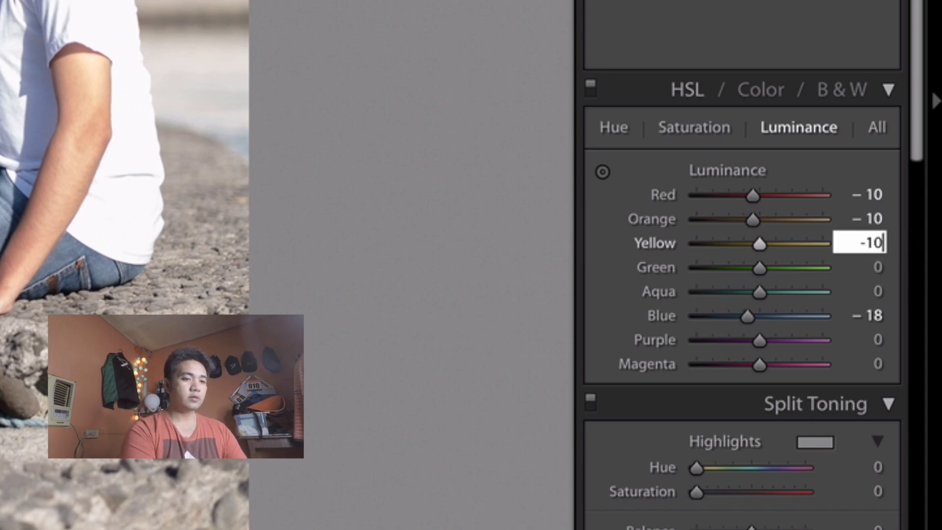
pyautogui.press('Return')
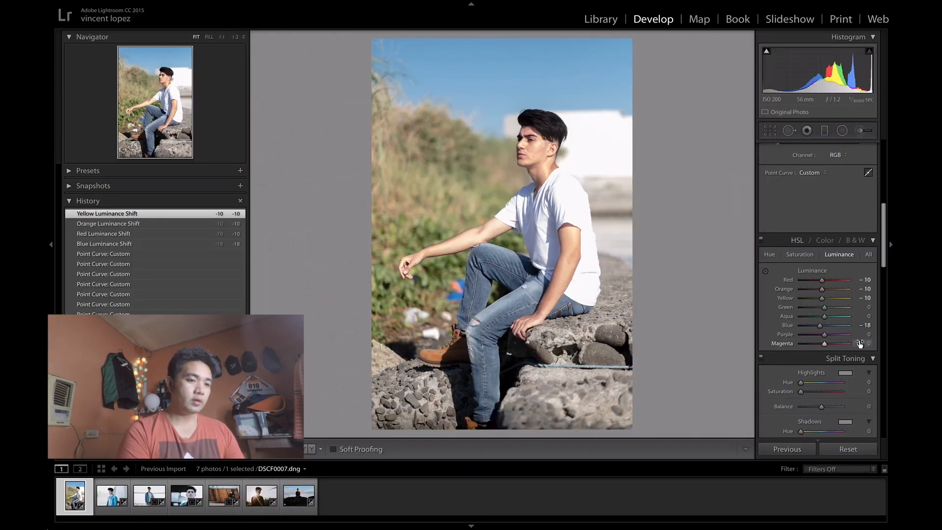
# Split-tone the photo with a highlight hue of 57, a shadow hue of 43 and a shadow saturation of 27.
pyautogui.scroll(-3, 876, 287)
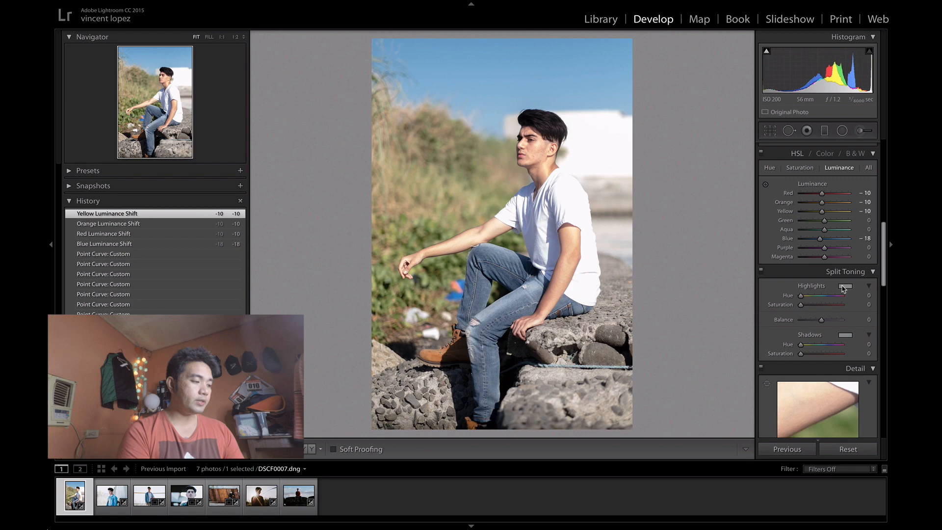
pyautogui.moveTo(801, 295); pyautogui.dragTo(805, 297)
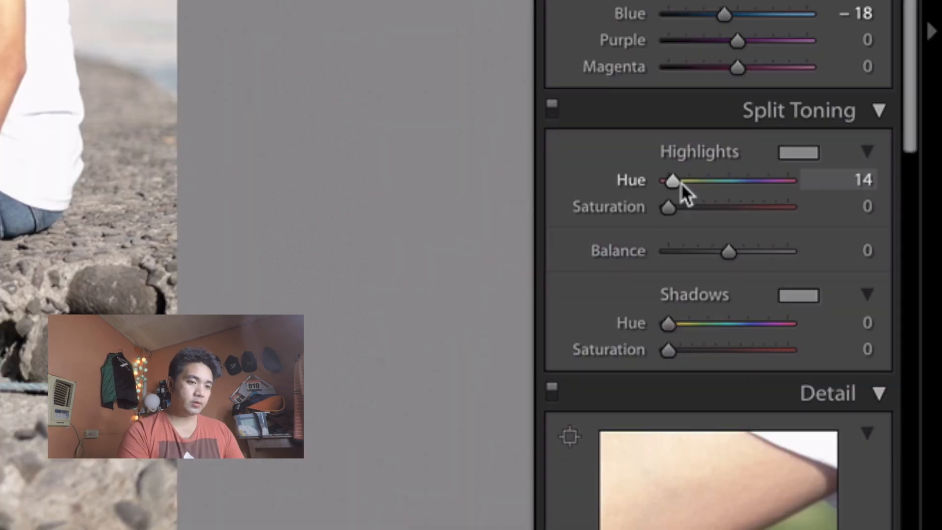
pyautogui.moveTo(681, 182); pyautogui.dragTo(690, 185)
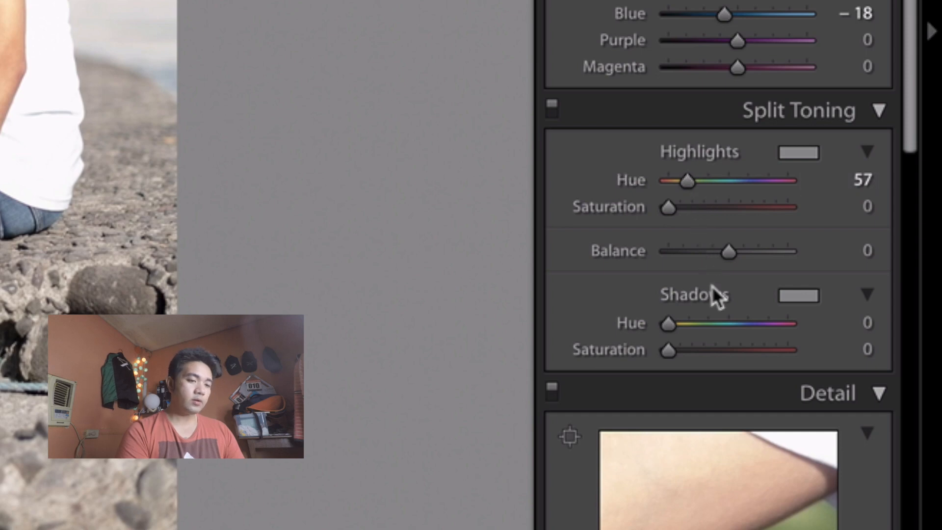
pyautogui.moveTo(673, 323); pyautogui.dragTo(688, 324)
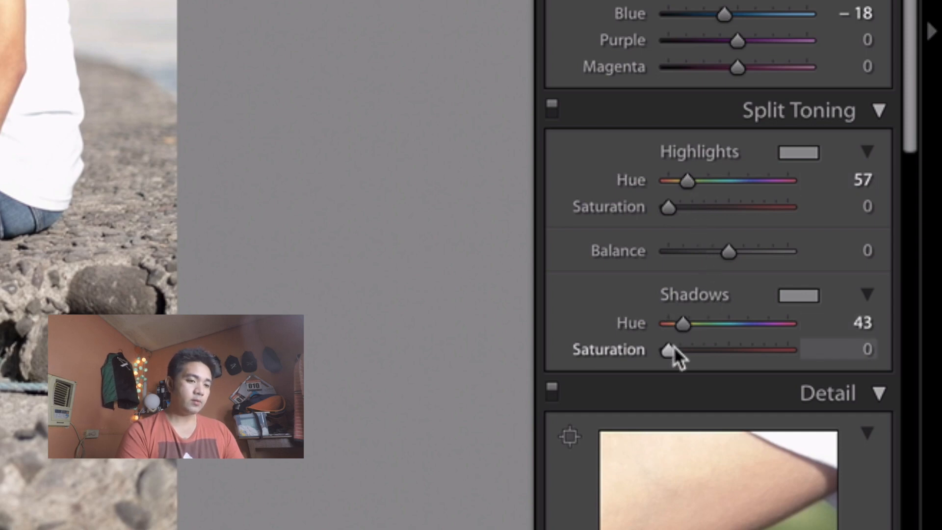
pyautogui.moveTo(672, 349); pyautogui.dragTo(705, 355)
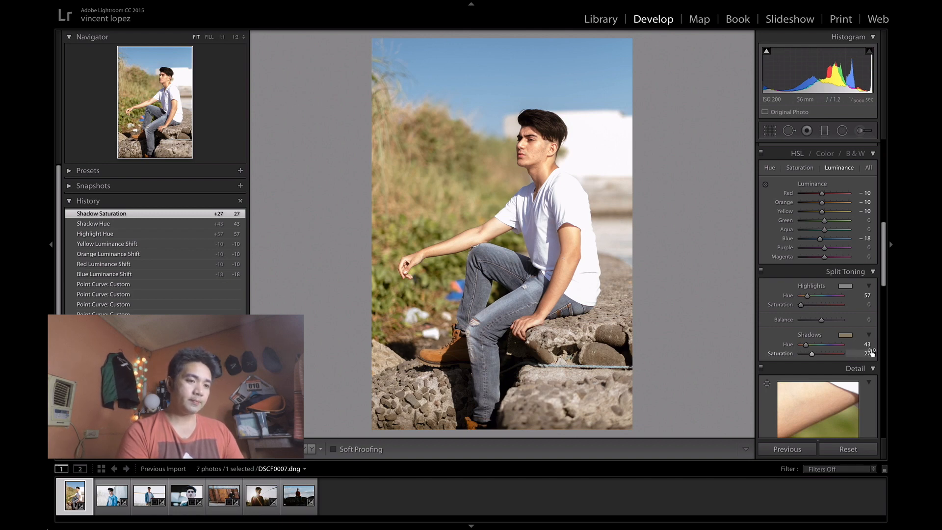
# Set the sharpening amount to 40.
pyautogui.scroll(-8, 869, 350)
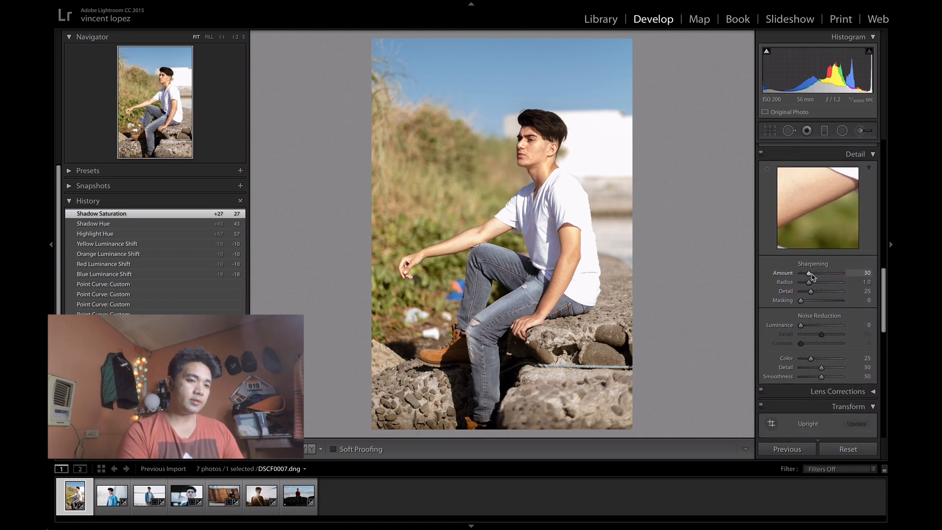
pyautogui.moveTo(816, 277); pyautogui.dragTo(800, 278)
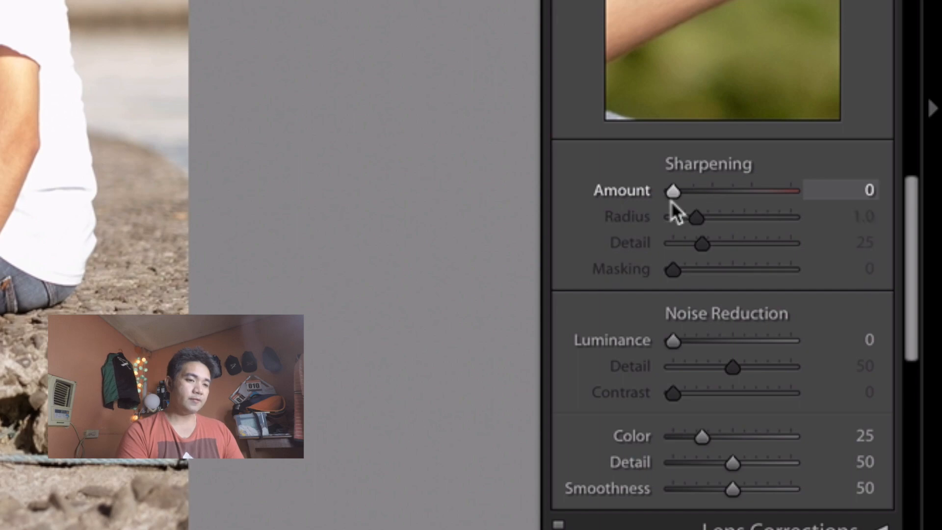
pyautogui.moveTo(673, 193); pyautogui.dragTo(704, 198)
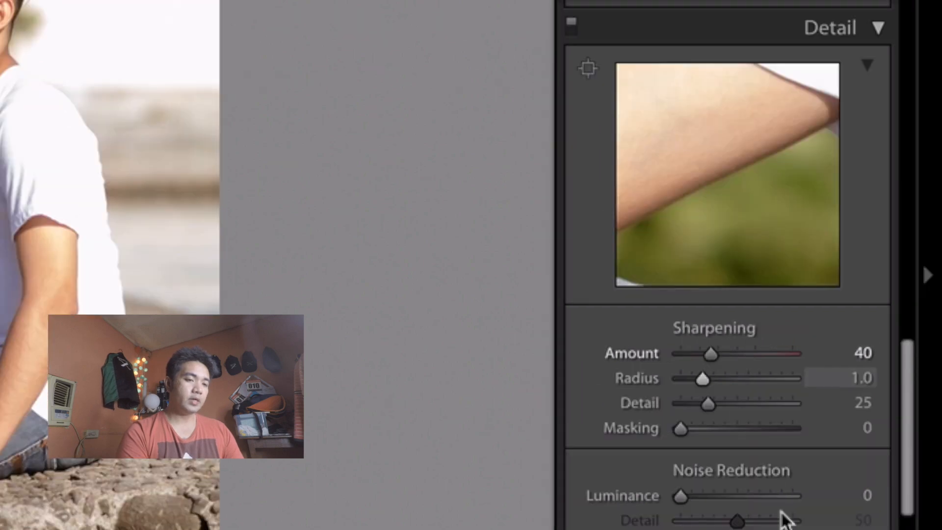
# Review the Lens Corrections profile settings, collapse them again and look through the Transform settings down to Effects.
pyautogui.scroll(-10, 785, 525)
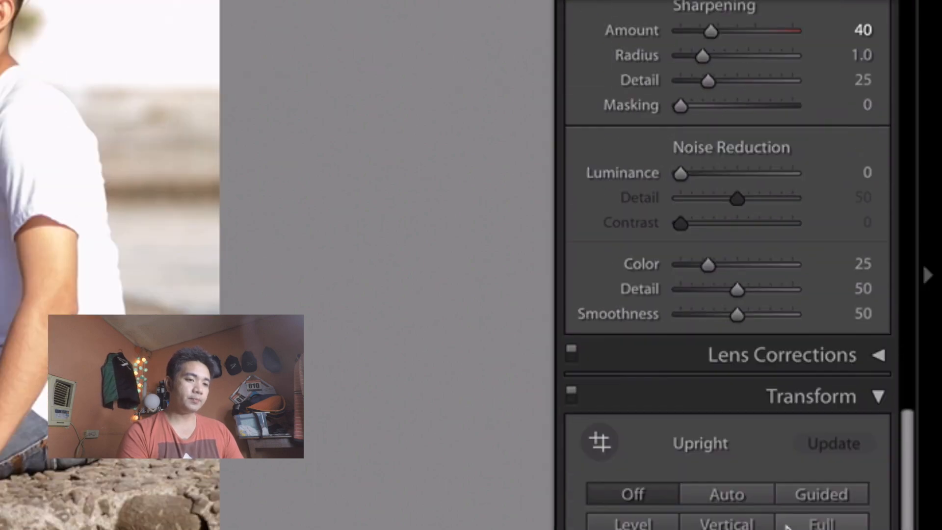
pyautogui.scroll(-1, 785, 526)
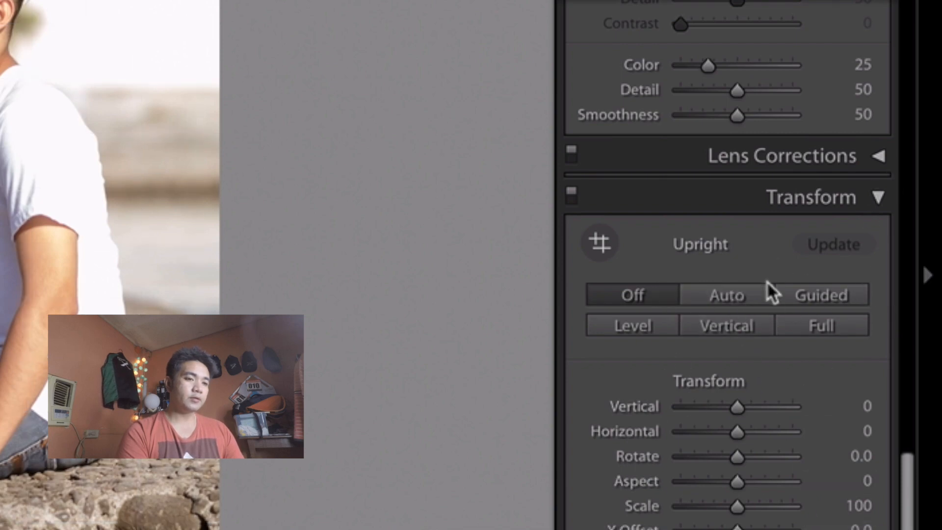
pyautogui.click(873, 155)
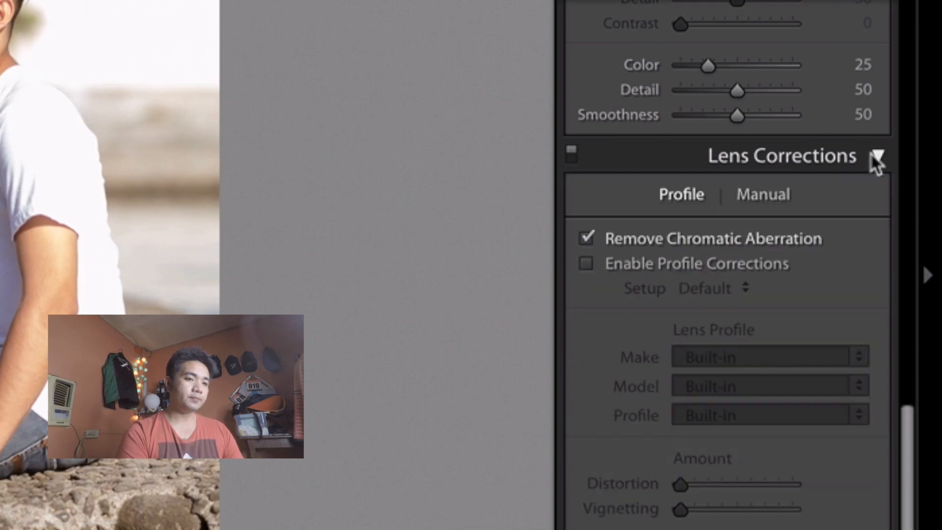
pyautogui.click(872, 156)
pyautogui.scroll(-6, 740, 504)
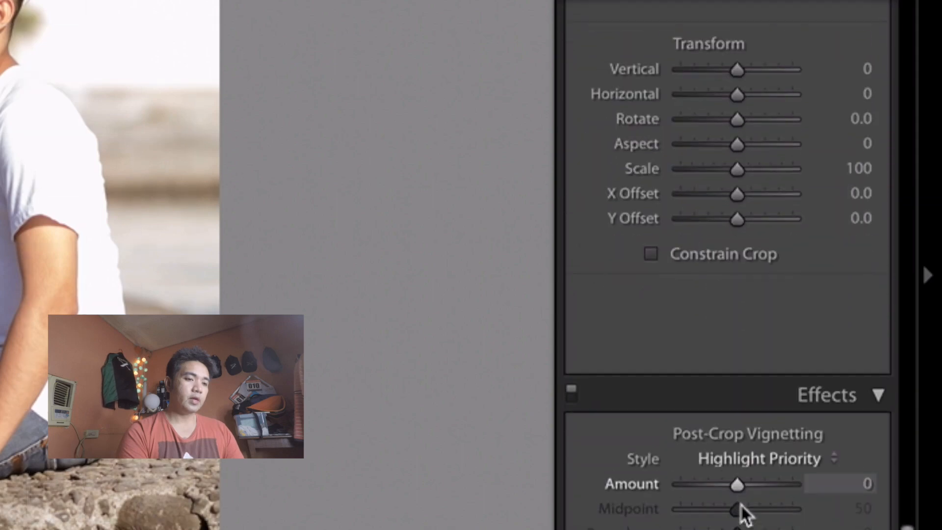
# Set the grain amount to 18.
pyautogui.scroll(-8, 740, 504)
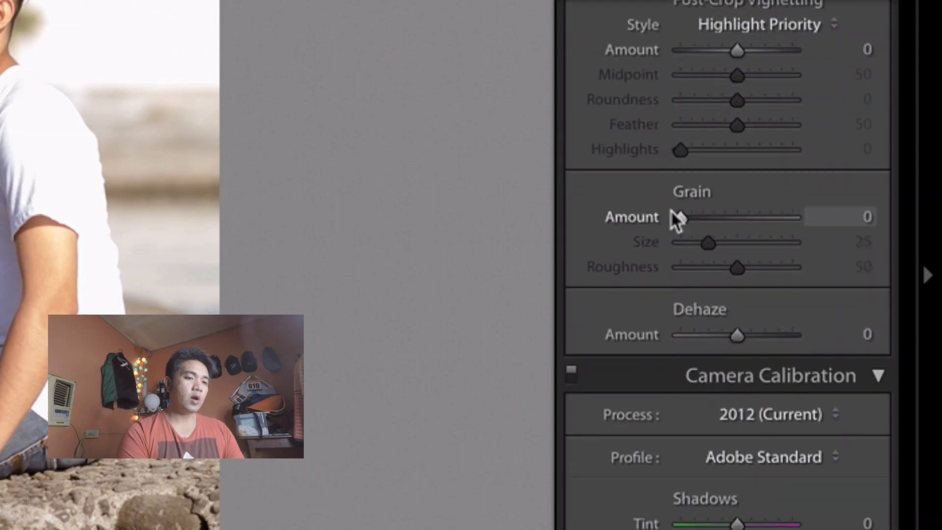
pyautogui.click(699, 218)
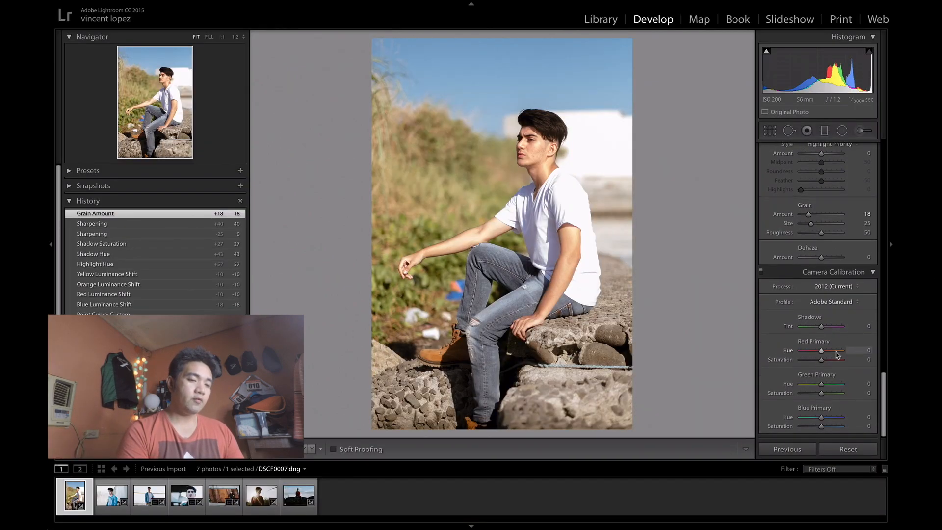
# Calibrate the red primary with a hue of +35 and a saturation of +5.
pyautogui.moveTo(821, 359); pyautogui.dragTo(822, 361)
pyautogui.moveTo(763, 320); pyautogui.dragTo(777, 322)
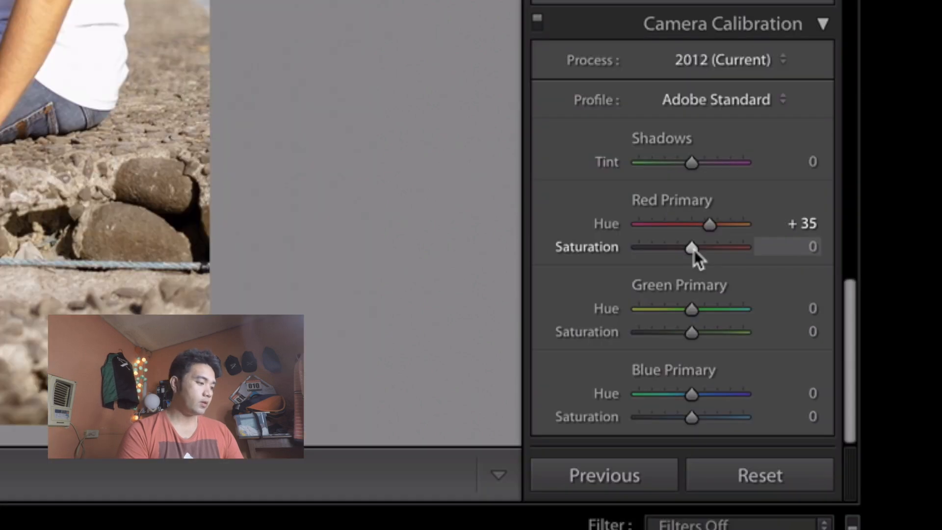
pyautogui.moveTo(694, 249); pyautogui.dragTo(694, 249)
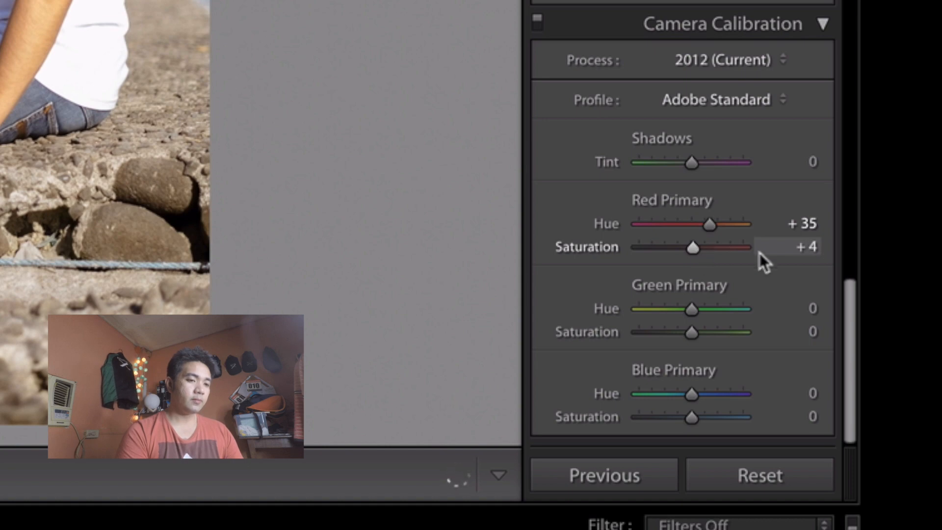
pyautogui.click(816, 247)
pyautogui.write('5')
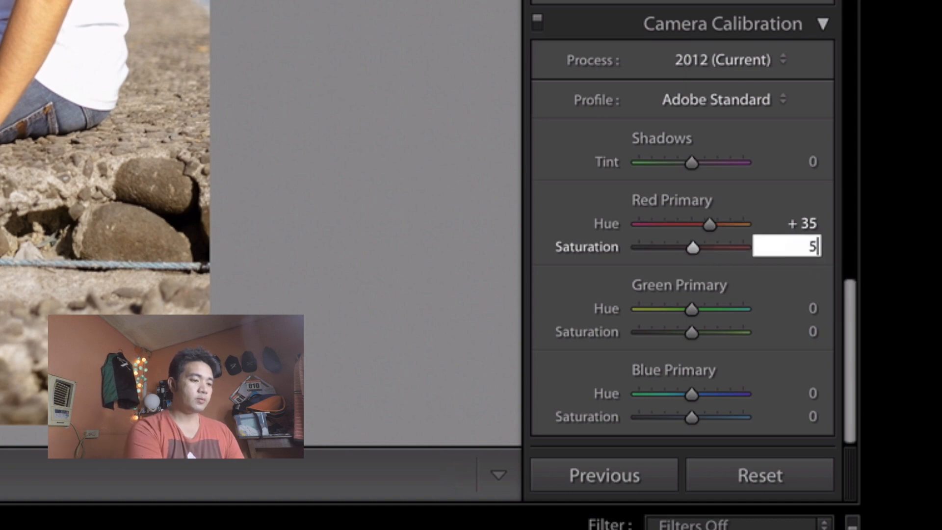
pyautogui.press('Return')
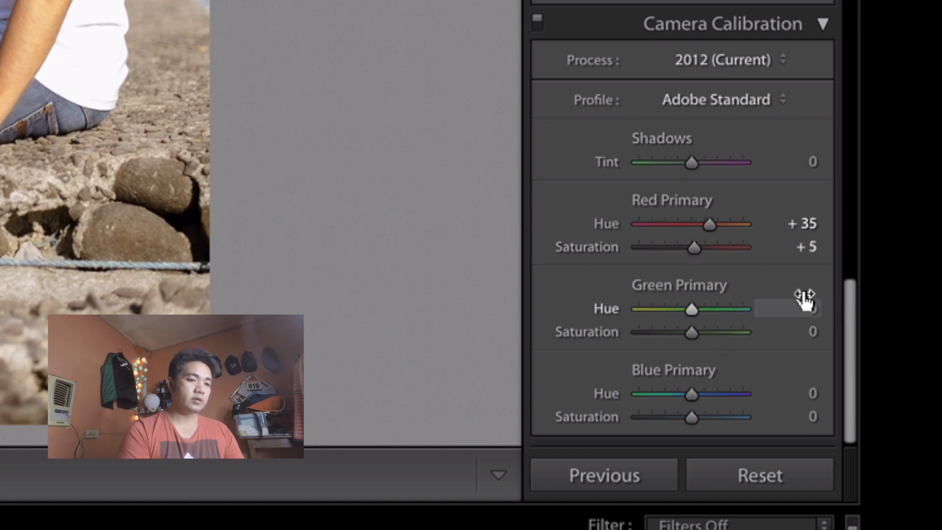
# Calibrate the green primary with a hue of +50 and a saturation of -5.
pyautogui.click(805, 307)
pyautogui.write('50')
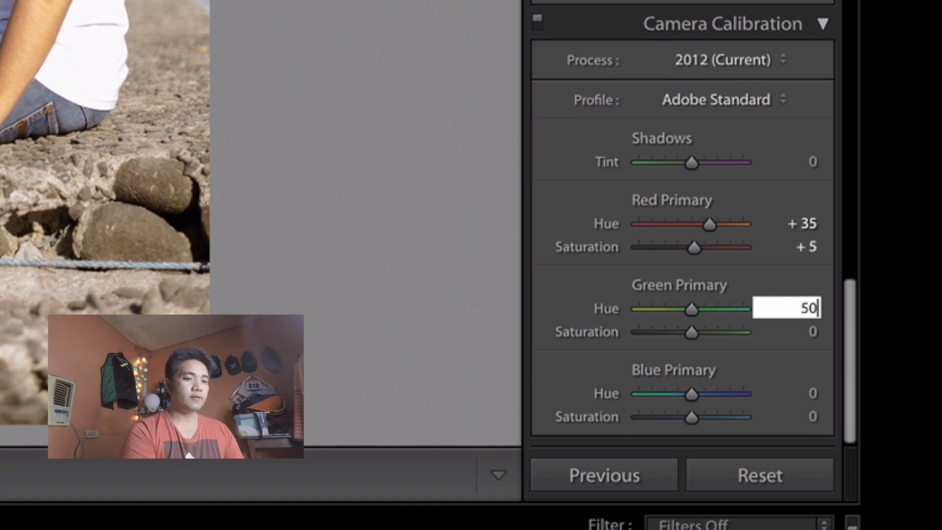
pyautogui.press('Return')
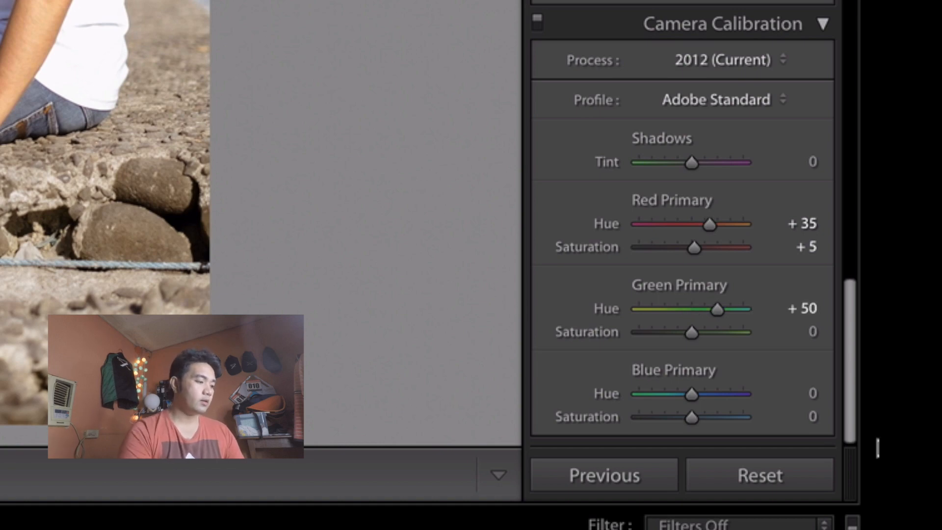
pyautogui.click(812, 332)
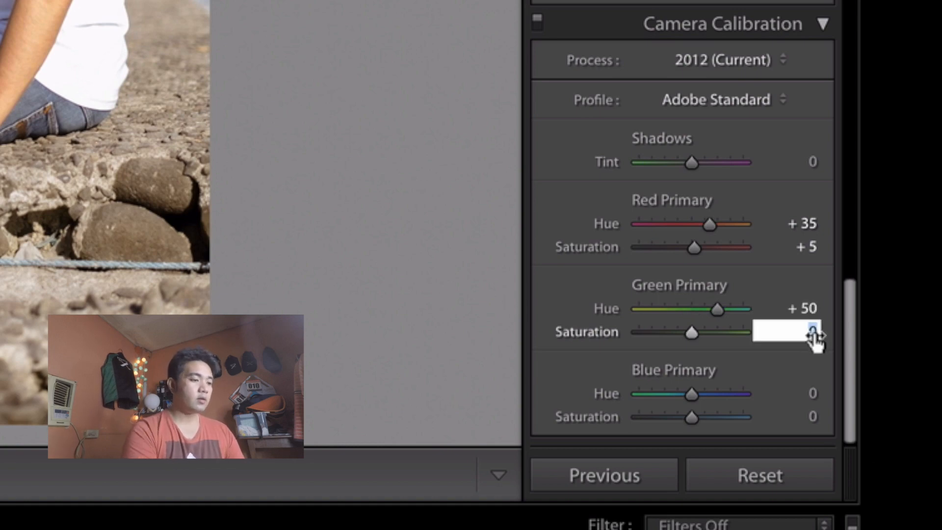
pyautogui.write('-5')
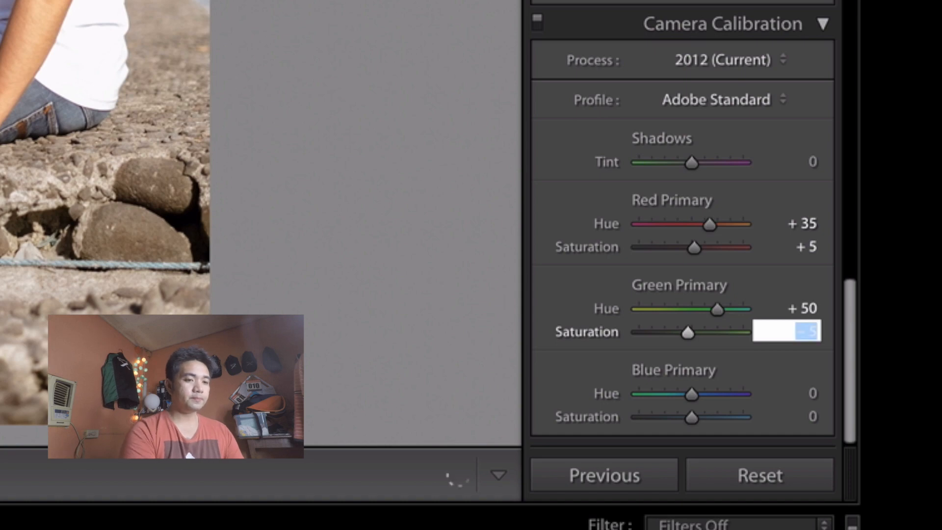
pyautogui.press('Return')
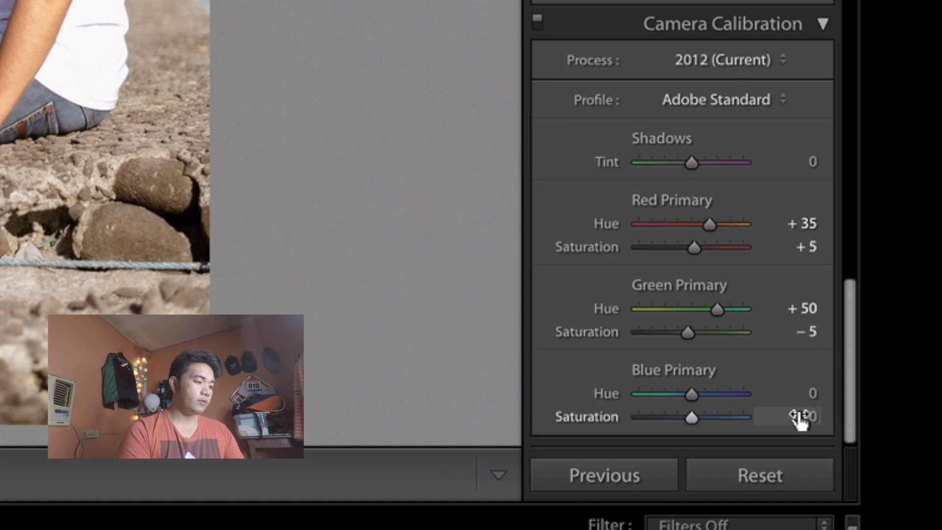
# Calibrate the blue primary with a hue of -10 and a saturation of -20.
pyautogui.click(814, 395)
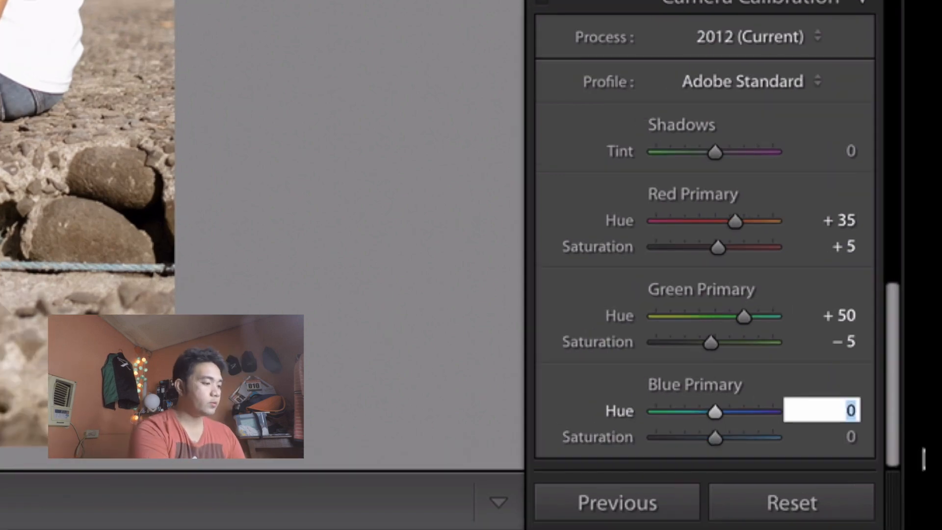
pyautogui.write('-1')
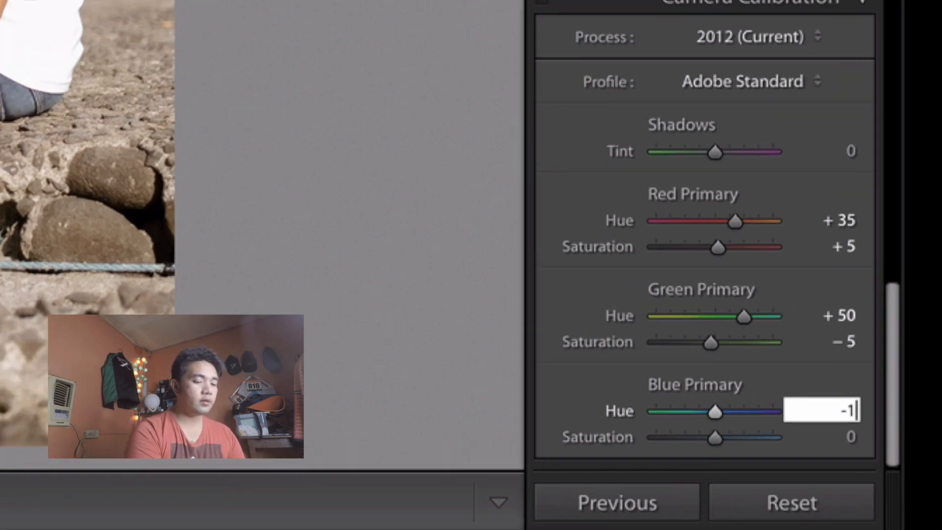
pyautogui.write('0')
pyautogui.press('Return')
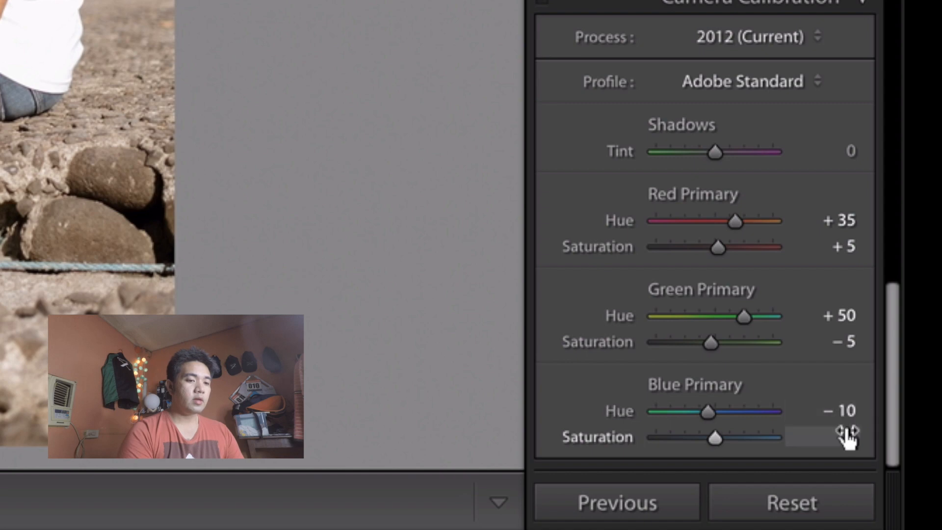
pyautogui.click(847, 435)
pyautogui.write('20')
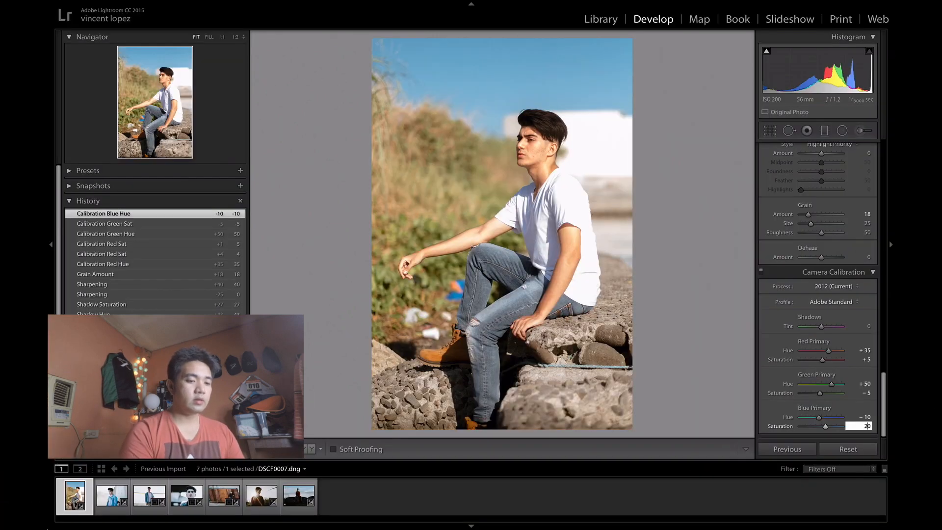
pyautogui.press('Return')
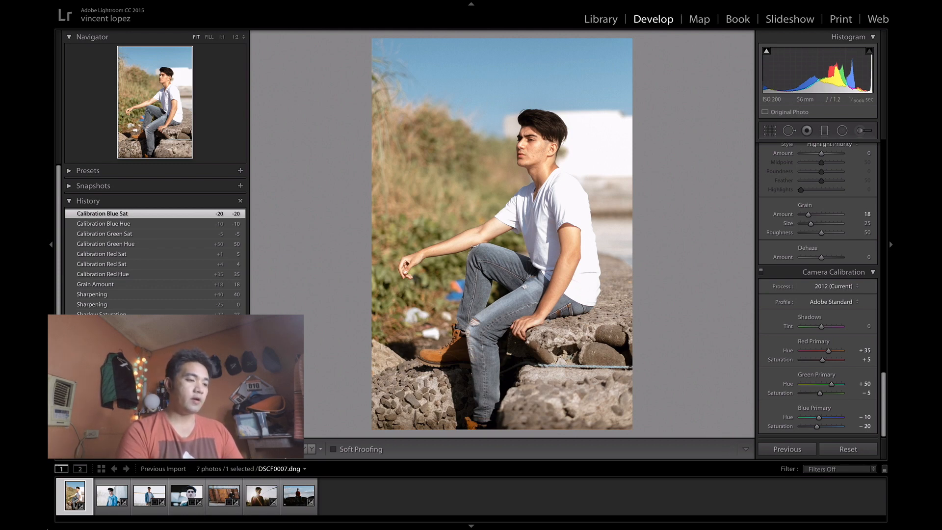
# Compare the color-calibrated photo side by side with the original, and return to the single view.
pyautogui.click(307, 449)
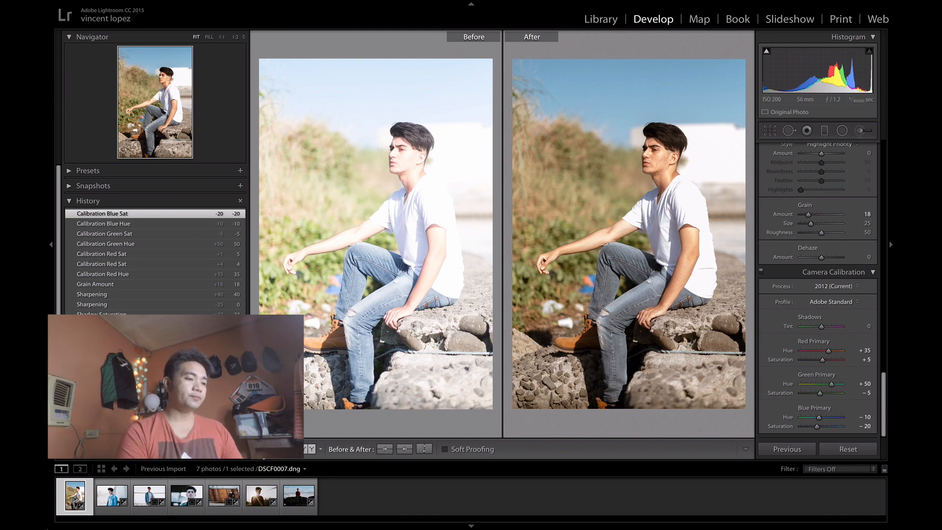
pyautogui.press('y')
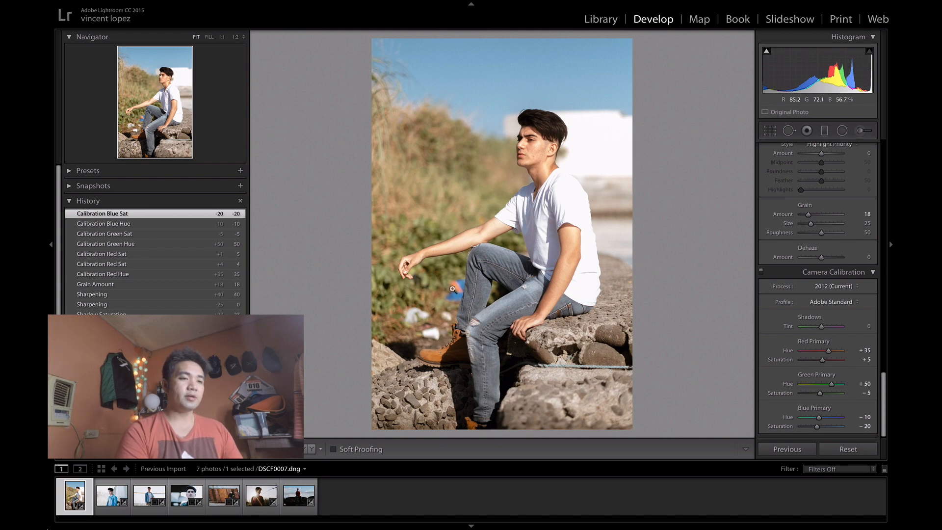
# Heal the two white pieces of litter beside the boot with Spot Removal, sampling from the vegetation near the photo's left edge.
pyautogui.click(788, 130)
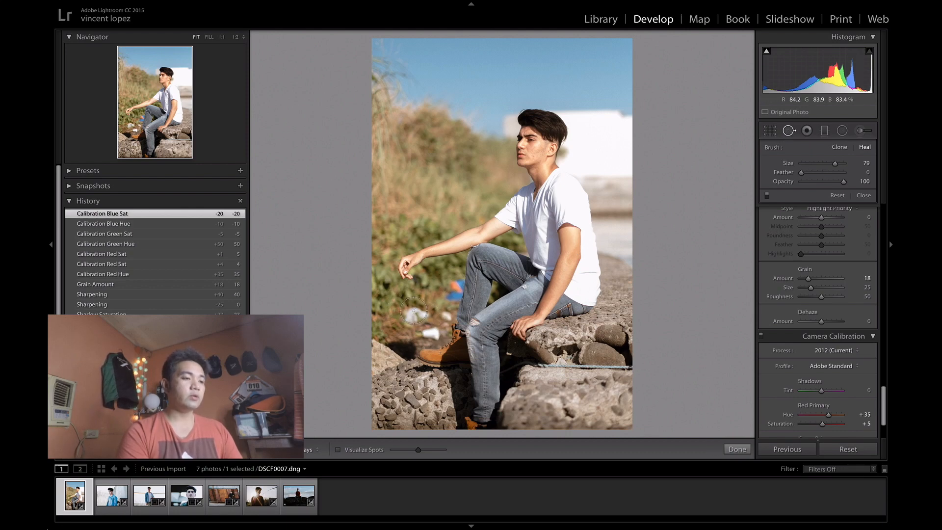
pyautogui.scroll(1, 414, 311)
pyautogui.click(413, 314)
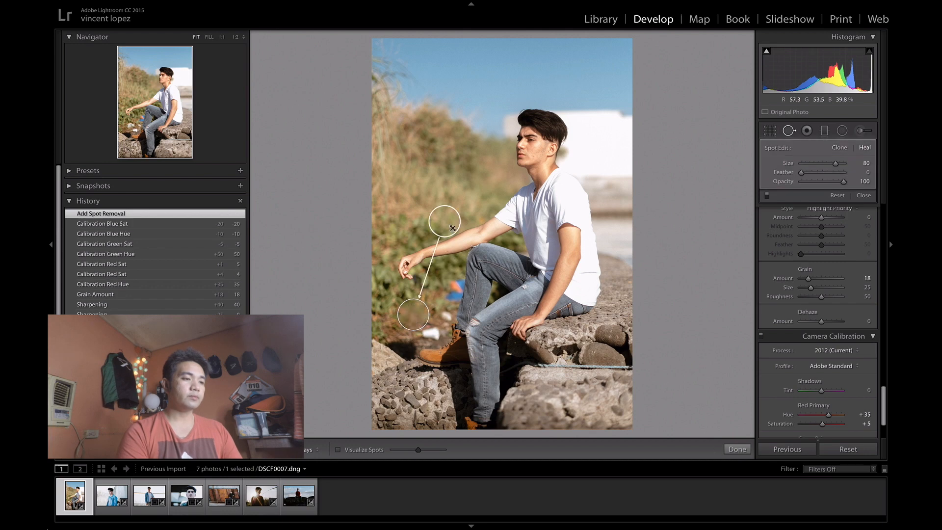
pyautogui.moveTo(445, 230)
pyautogui.mouseDown()
pyautogui.moveTo(387, 324)
pyautogui.moveTo(391, 338)
pyautogui.mouseUp()
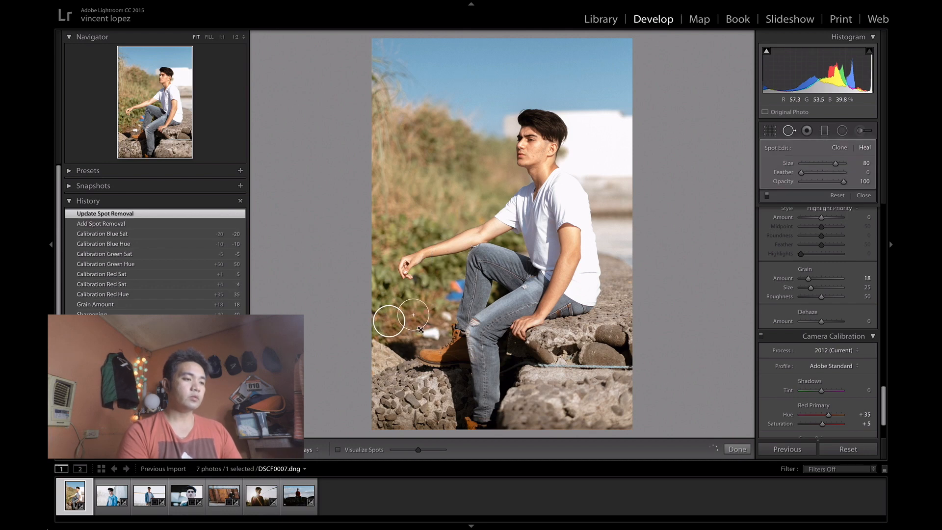
pyautogui.scroll(-1, 430, 332)
pyautogui.click(430, 333)
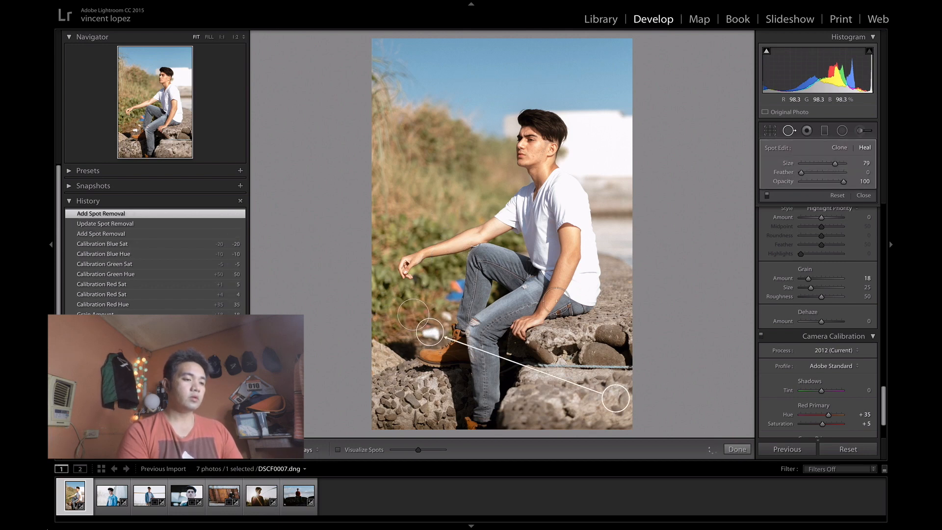
pyautogui.moveTo(393, 318); pyautogui.dragTo(388, 319)
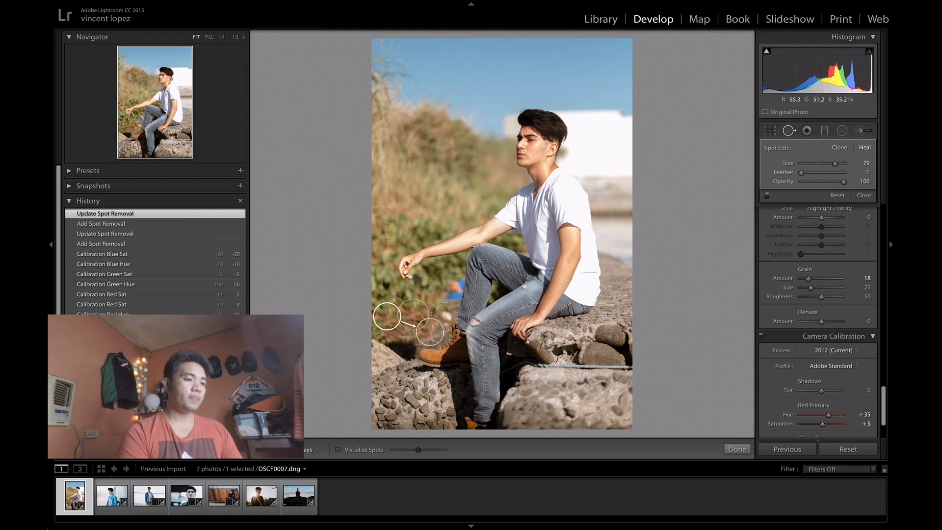
# Heal the litter above the boot and the blue-orange litter beside the knee, sampling from the vegetation near the left edge, and finish Spot Removal.
pyautogui.scroll(-1, 443, 315)
pyautogui.click(443, 314)
pyautogui.moveTo(387, 125); pyautogui.dragTo(390, 307)
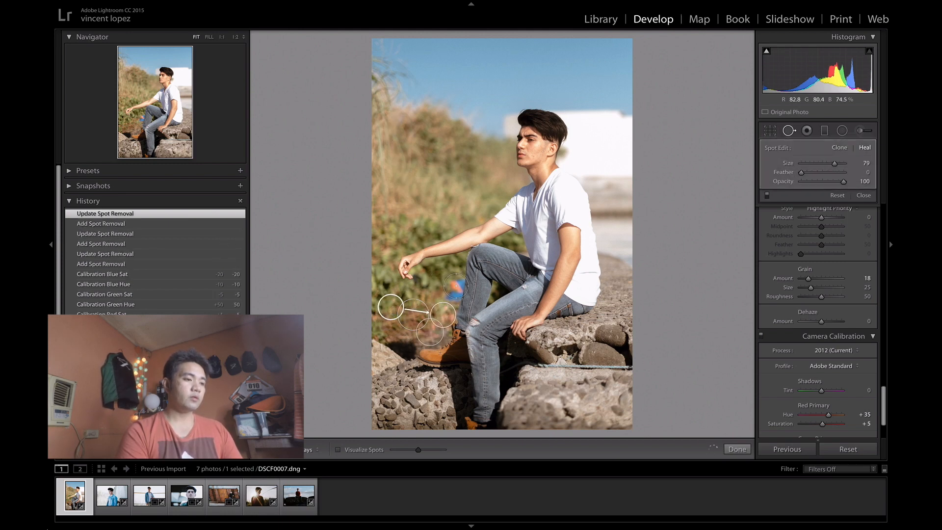
pyautogui.click(452, 287)
pyautogui.moveTo(402, 93); pyautogui.dragTo(384, 300)
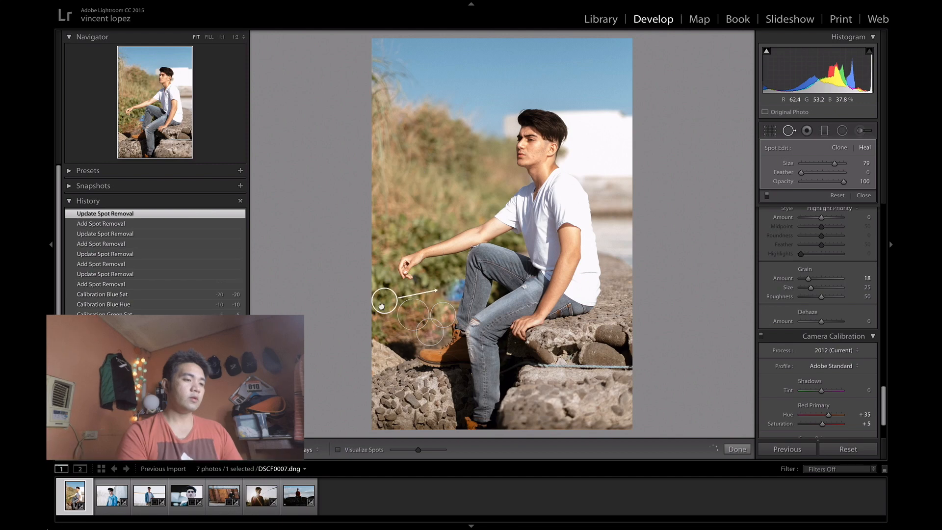
pyautogui.moveTo(494, 297); pyautogui.dragTo(460, 291)
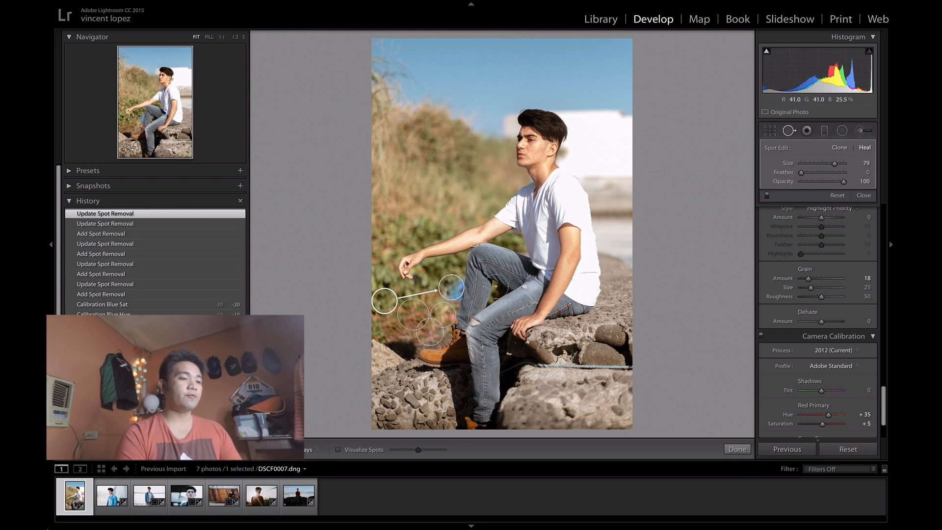
pyautogui.click(737, 450)
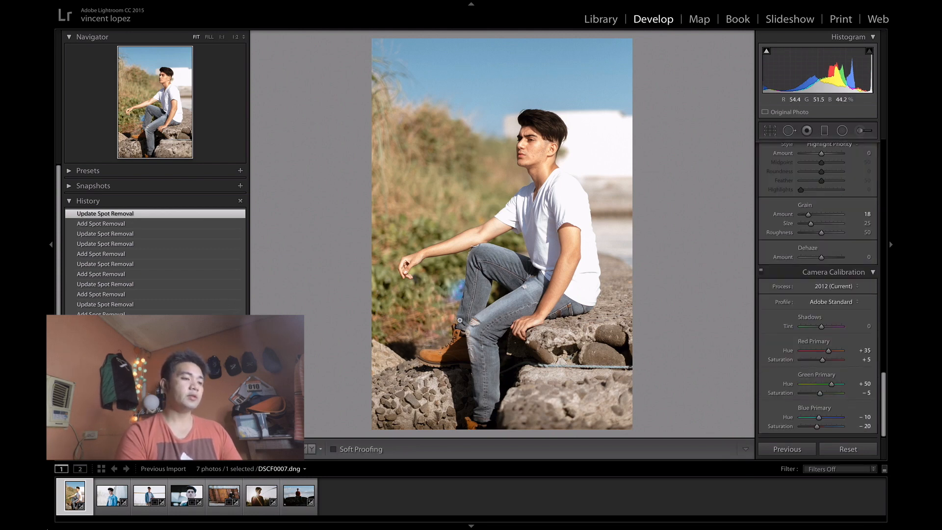
# Check the litter cleanup in a side-by-side before and after comparison, and return to the single view.
pyautogui.click(309, 449)
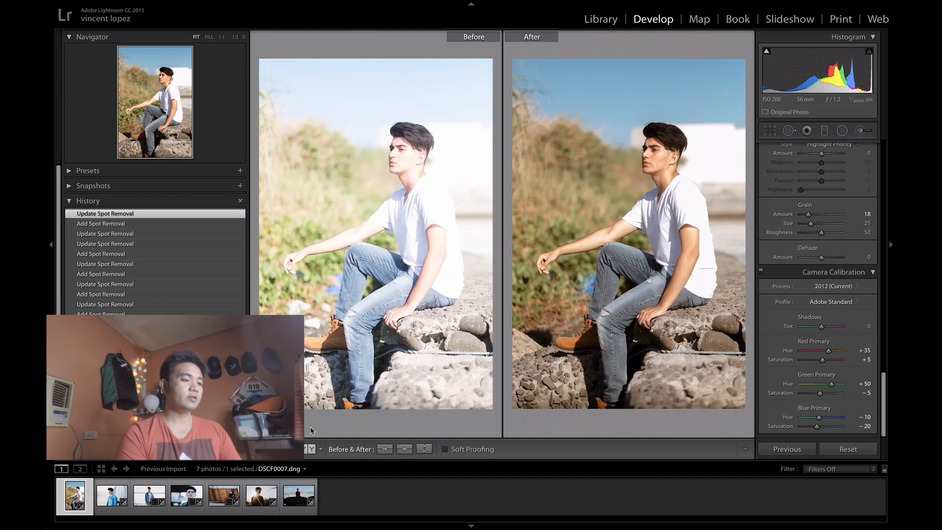
pyautogui.click(268, 449)
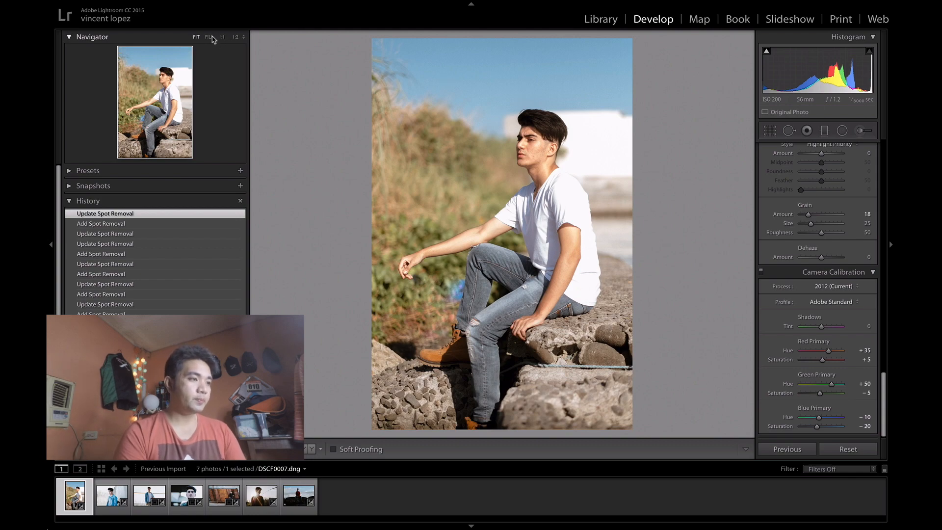
# Heal the blemish on the upper cheek below the eye with Spot Removal at brush size 26, sampling from the clear skin just above it.
pyautogui.click(532, 157)
pyautogui.hotkey('ctrl', '-')
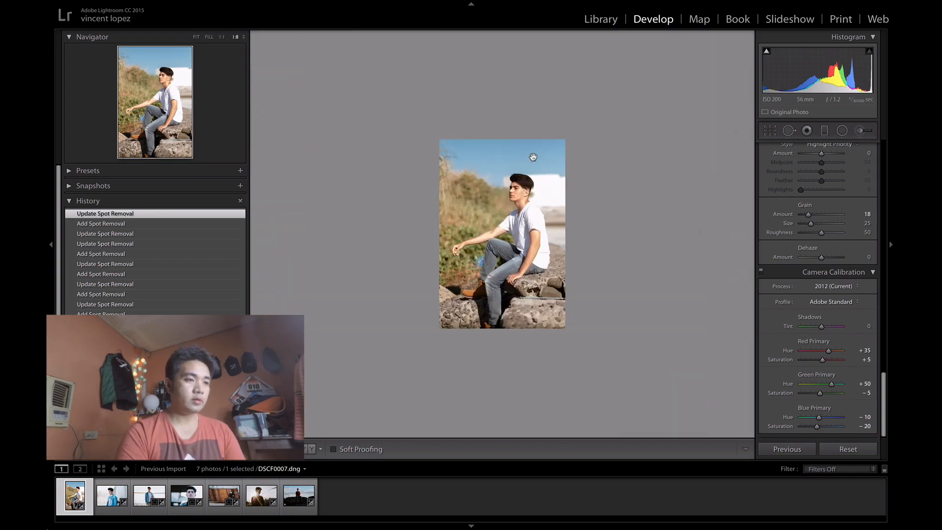
pyautogui.hotkey('ctrl', '=')
pyautogui.hotkey('ctrl', '=')
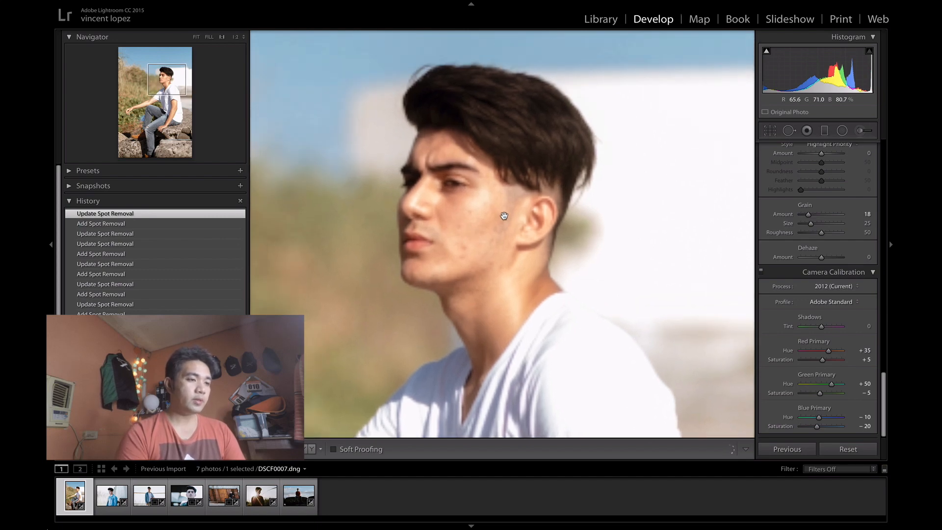
pyautogui.hotkey('ctrl', '=')
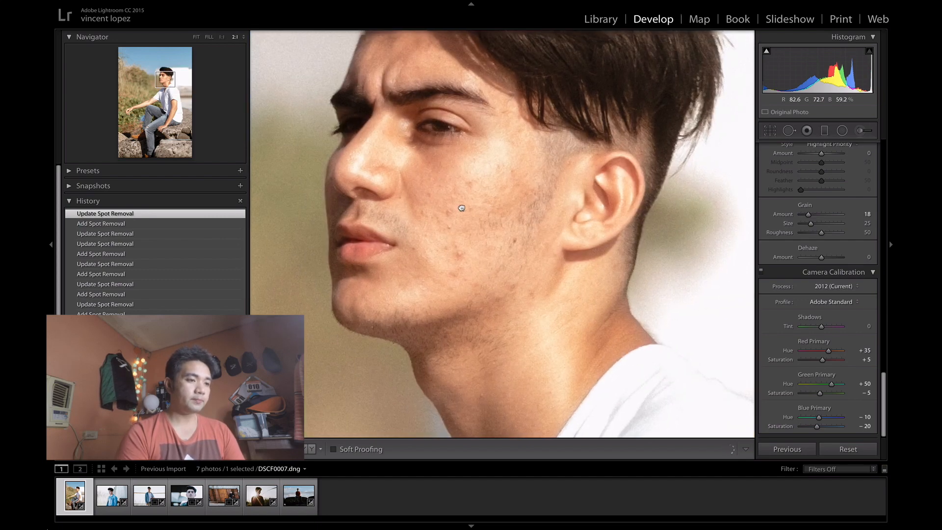
pyautogui.moveTo(441, 168); pyautogui.dragTo(462, 207)
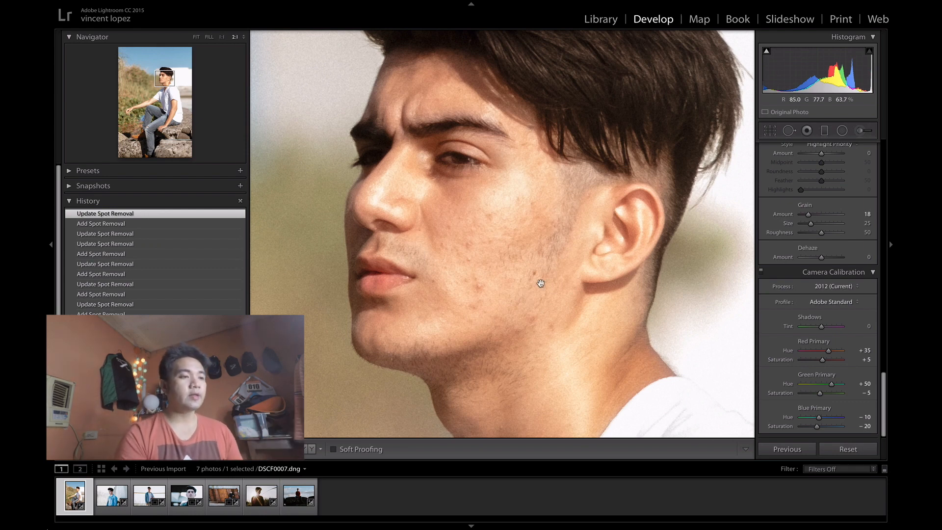
pyautogui.click(791, 130)
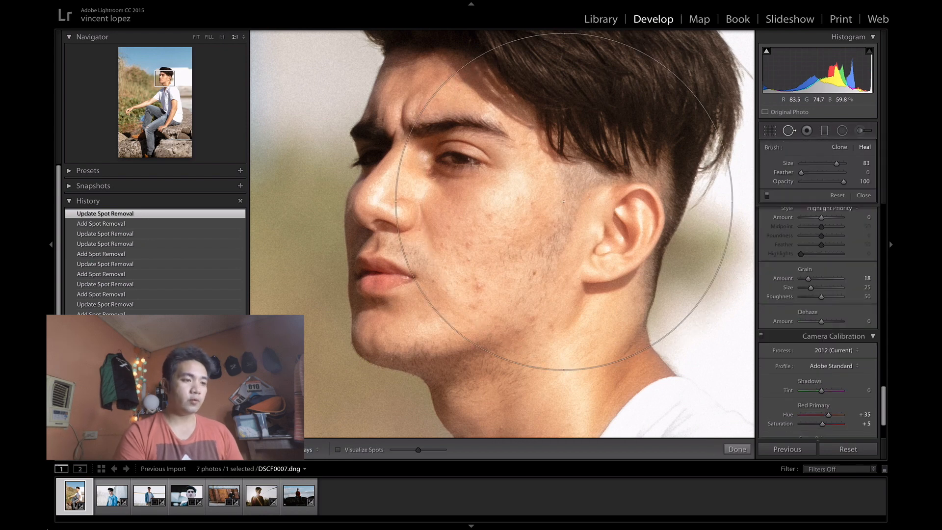
pyautogui.scroll(-4, 495, 234)
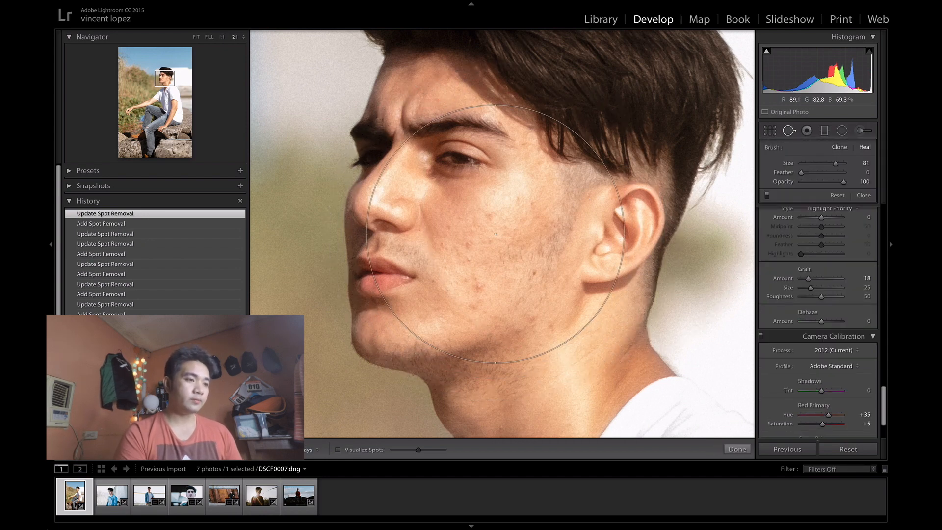
pyautogui.scroll(-5, 495, 234)
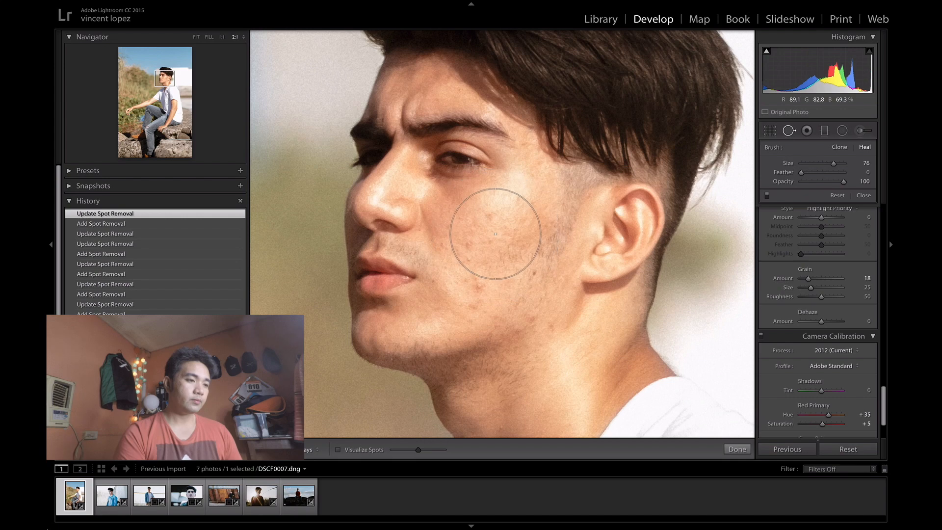
pyautogui.scroll(-10, 495, 234)
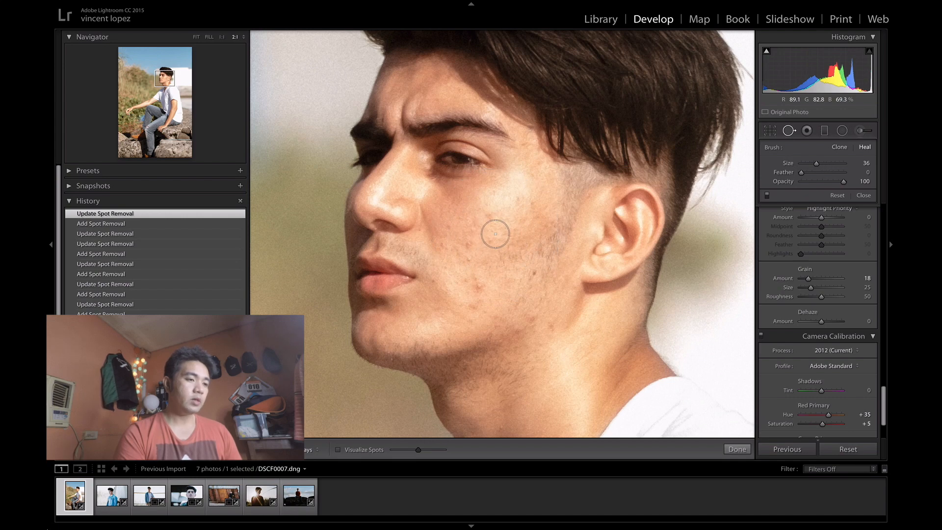
pyautogui.scroll(-2, 495, 234)
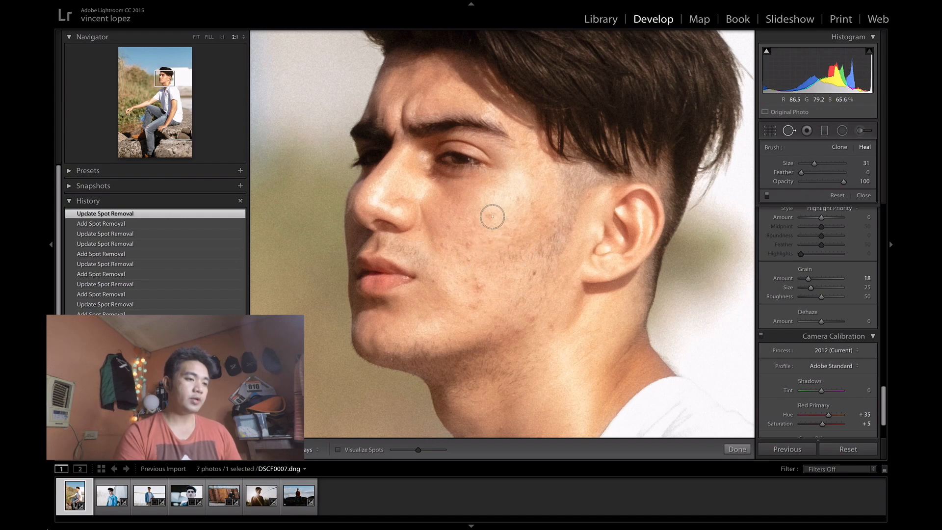
pyautogui.scroll(-2, 492, 216)
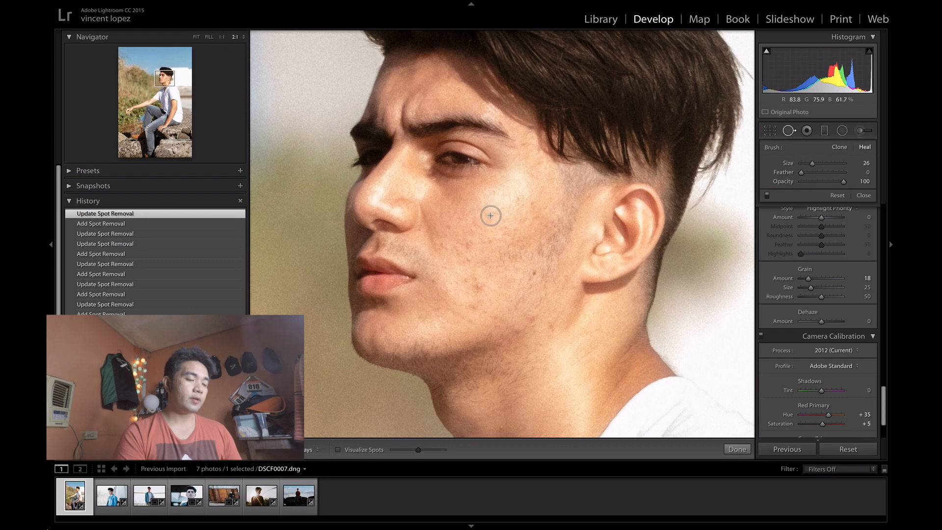
pyautogui.click(490, 216)
pyautogui.moveTo(513, 202); pyautogui.dragTo(490, 238)
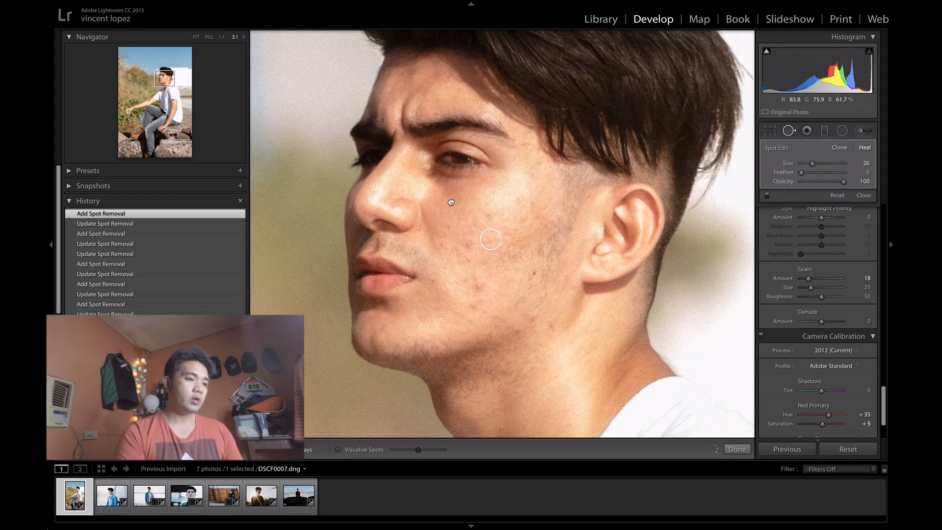
pyautogui.moveTo(450, 202); pyautogui.dragTo(498, 198)
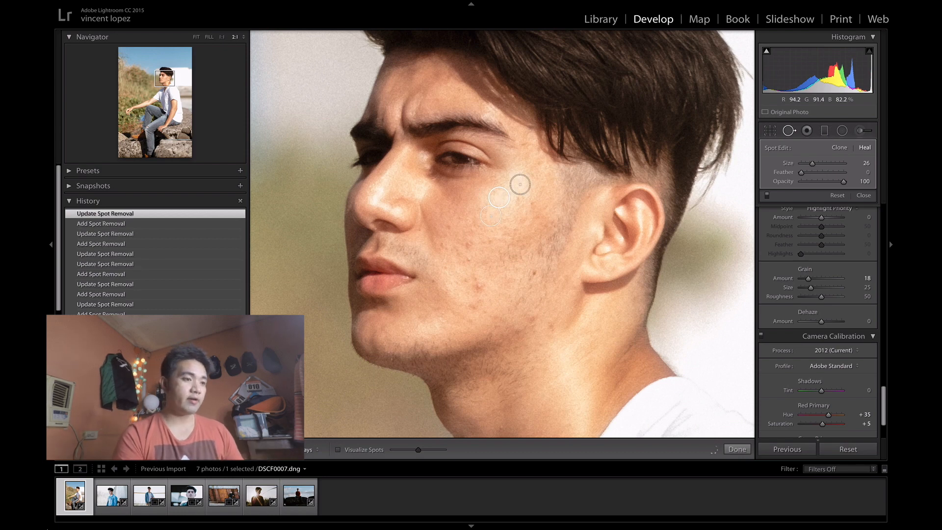
# Heal the remaining blemishes below the eye and on the cheek beside the nose and mouth, reducing the brush size to 21.
pyautogui.click(520, 194)
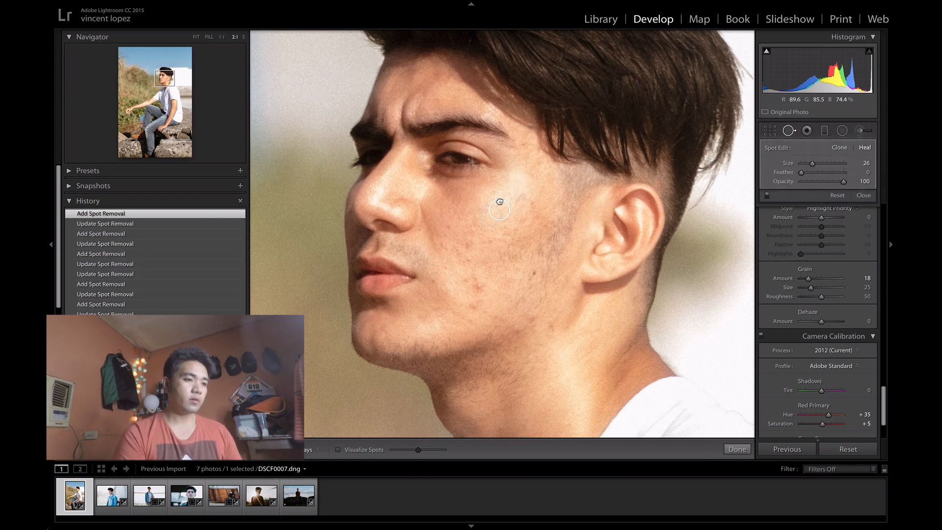
pyautogui.click(468, 244)
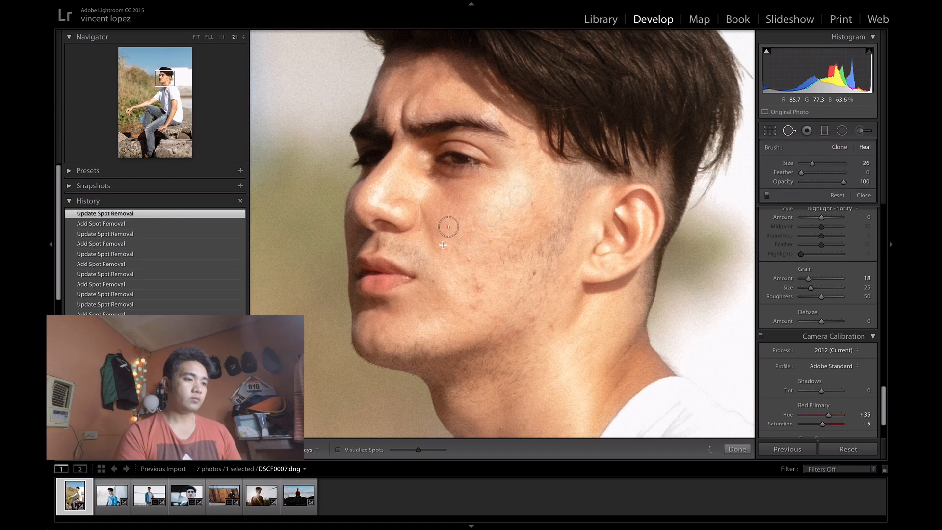
pyautogui.click(445, 243)
pyautogui.click(433, 280)
pyautogui.click(479, 285)
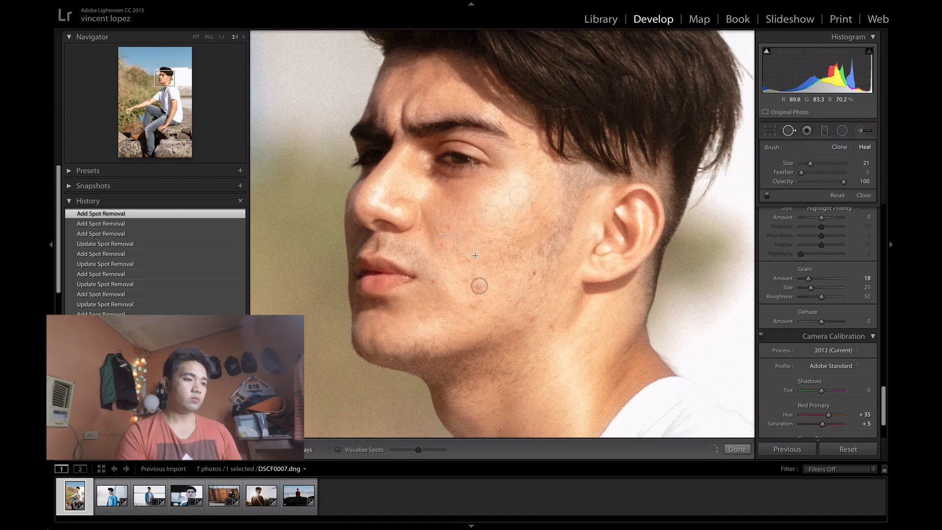
pyautogui.click(445, 244)
pyautogui.moveTo(459, 216); pyautogui.dragTo(479, 207)
pyautogui.click(539, 163)
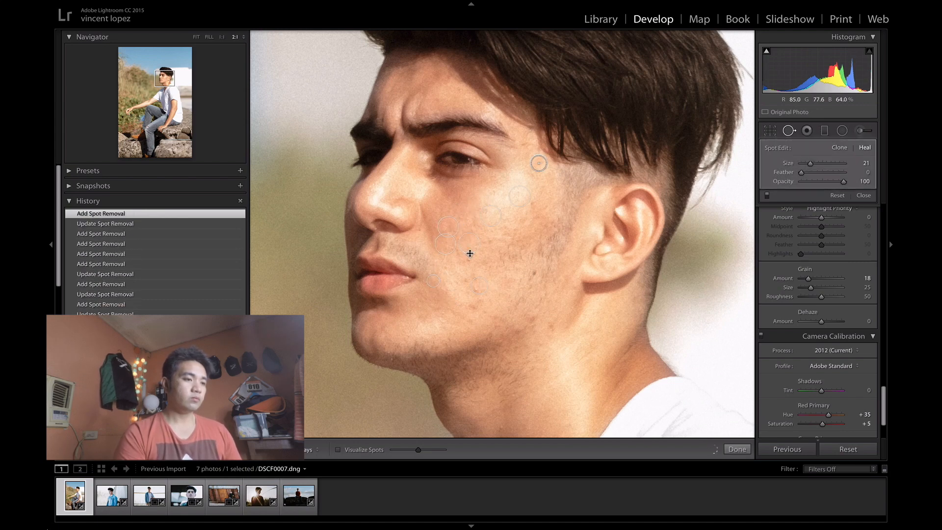
# Heal the red spots in the middle of the cheek, sampling the first from the skin below the mouth corner.
pyautogui.click(469, 259)
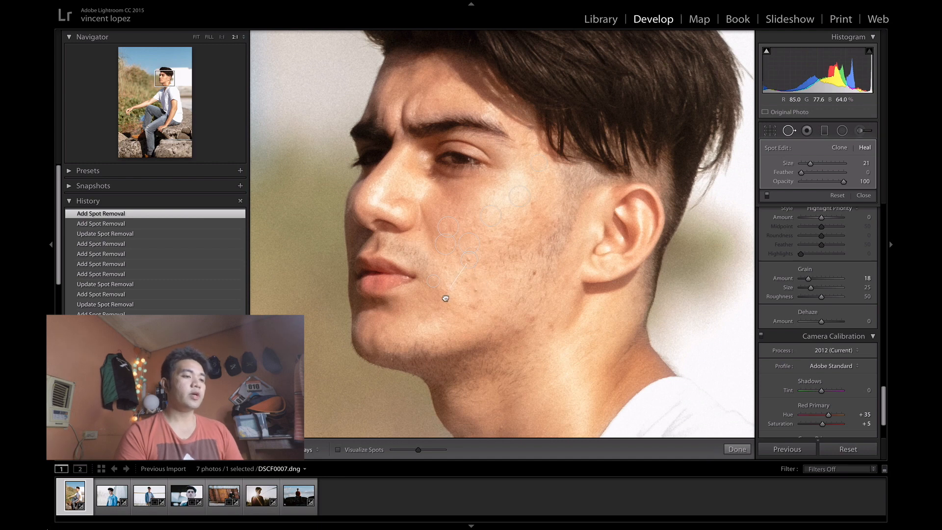
pyautogui.moveTo(446, 297); pyautogui.dragTo(444, 296)
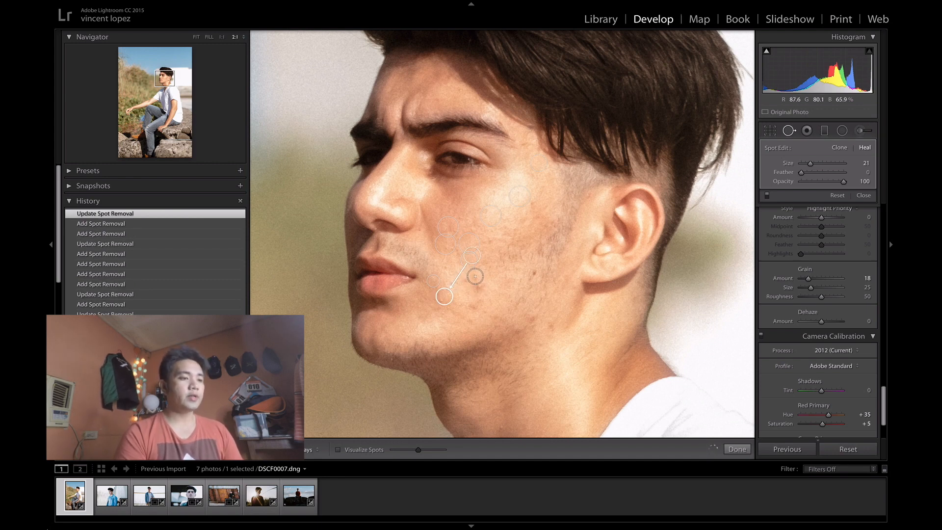
pyautogui.click(475, 276)
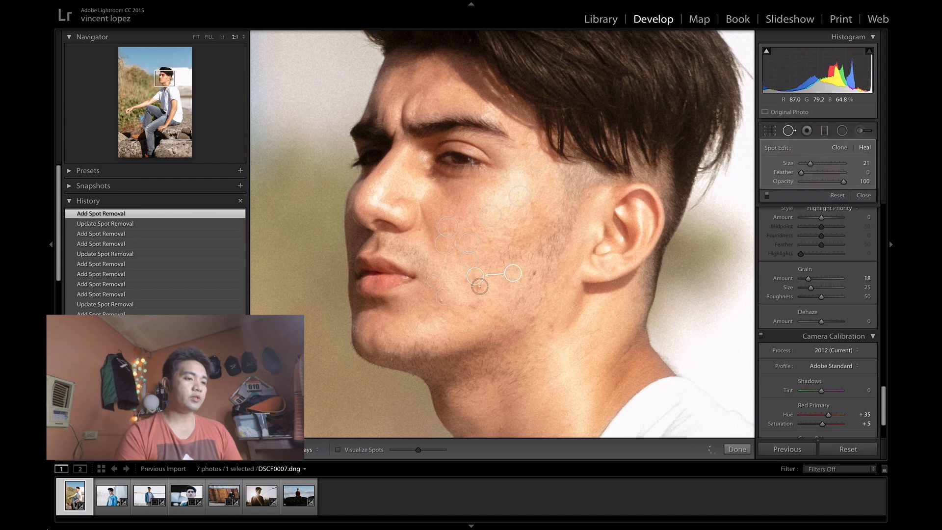
pyautogui.click(526, 264)
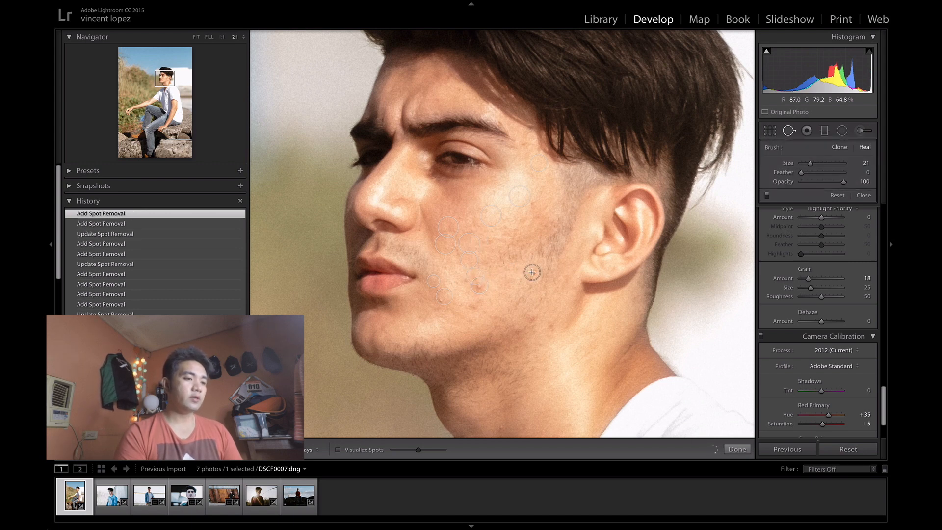
# Heal the dark spot near the sideburn and the blemishes along the jaw and lower cheek, and finish Spot Removal.
pyautogui.click(532, 272)
pyautogui.click(551, 326)
pyautogui.click(534, 317)
pyautogui.click(518, 328)
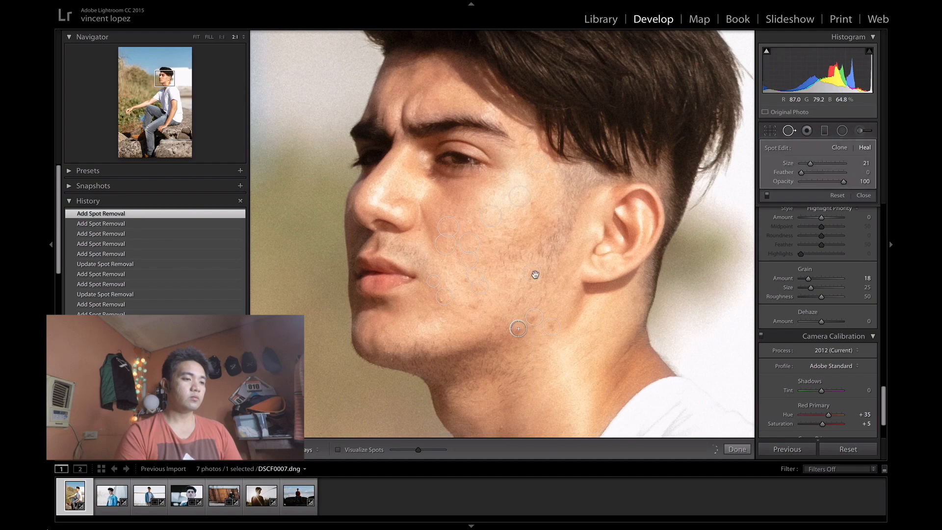
pyautogui.click(474, 306)
pyautogui.moveTo(443, 296); pyautogui.dragTo(497, 226)
pyautogui.click(442, 308)
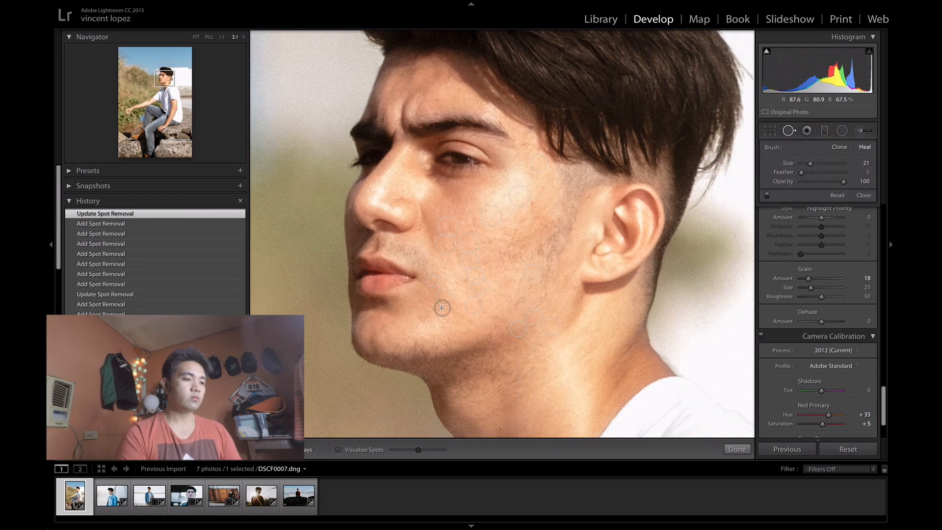
pyautogui.press('q')
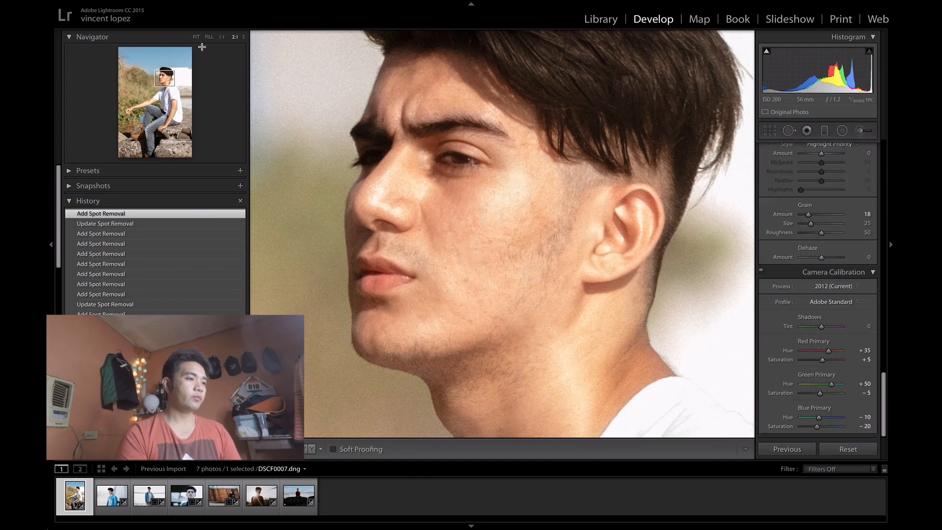
# Fit the whole portrait in view and warm its white balance to a temperature of 5,226.
pyautogui.click(195, 37)
pyautogui.scroll(5, 803, 286)
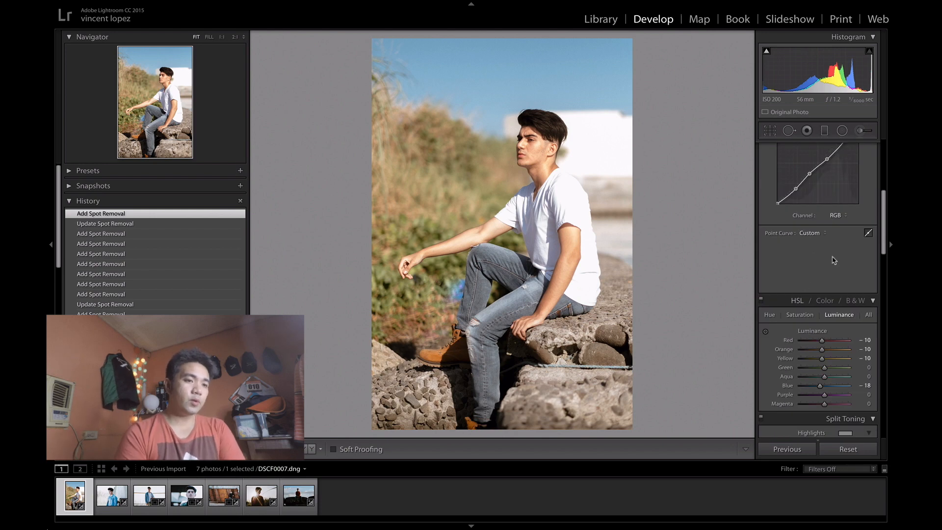
pyautogui.scroll(5, 832, 260)
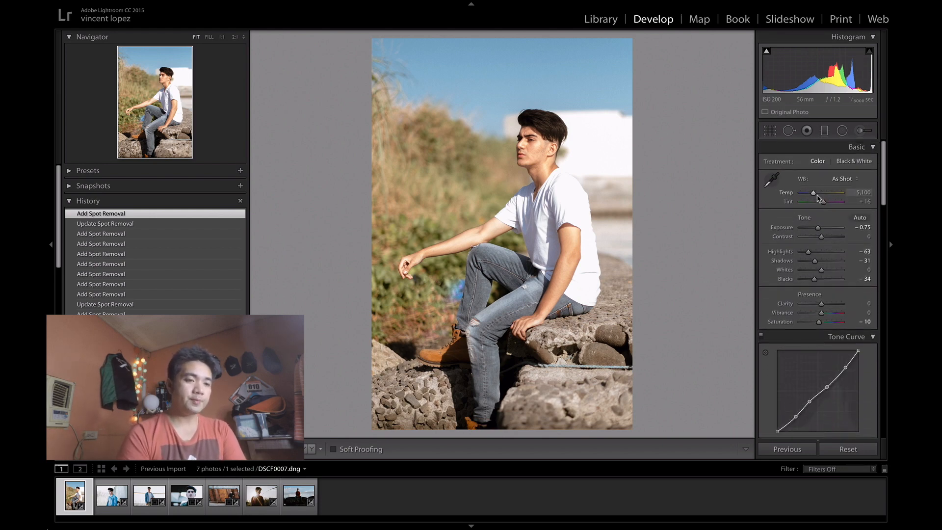
pyautogui.click(814, 194)
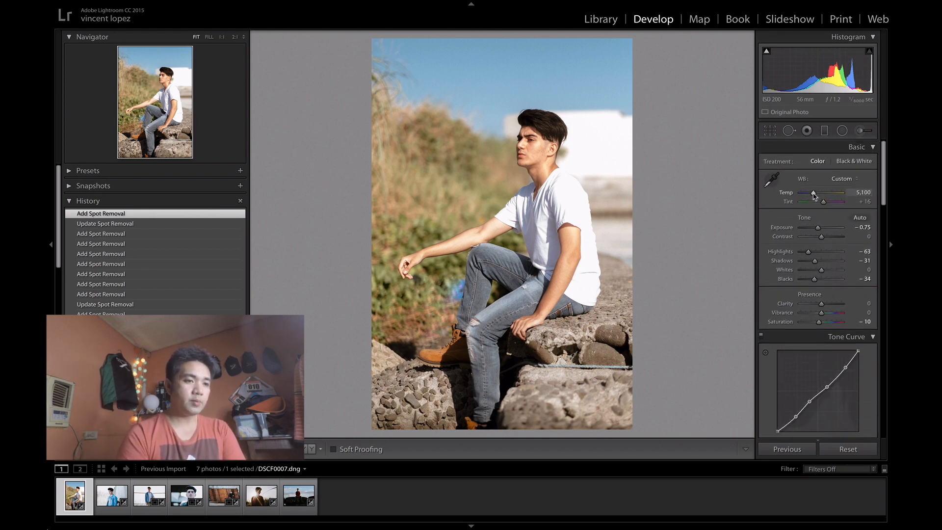
pyautogui.moveTo(817, 195); pyautogui.dragTo(813, 196)
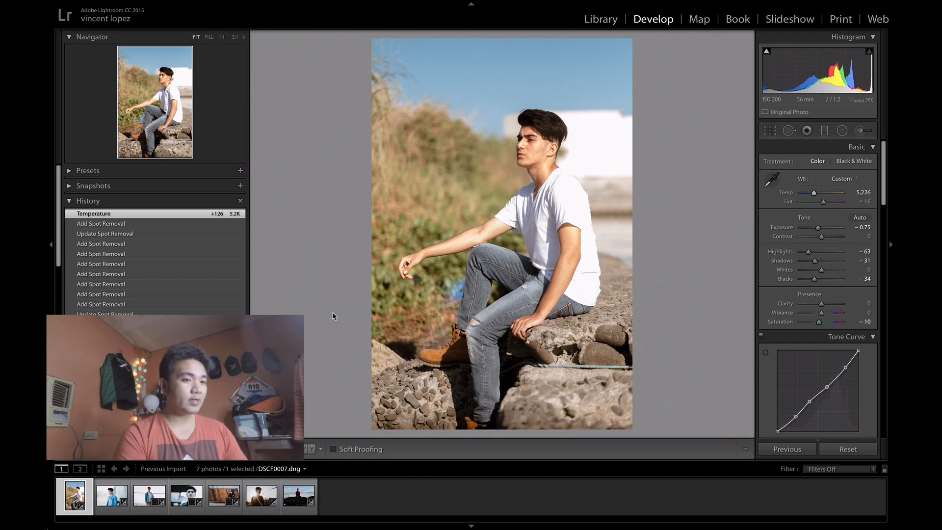
# Copy the portrait's develop settings without Spot Removal and paste them onto DSCF0031.dng after reverting that photo to its import state.
pyautogui.hotkey('ctrl', 'shift', 'c')
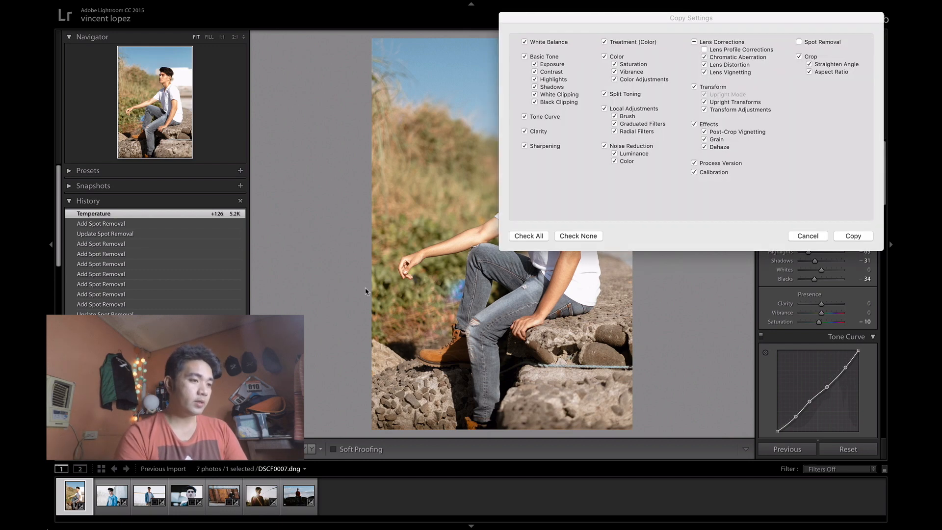
pyautogui.click(864, 238)
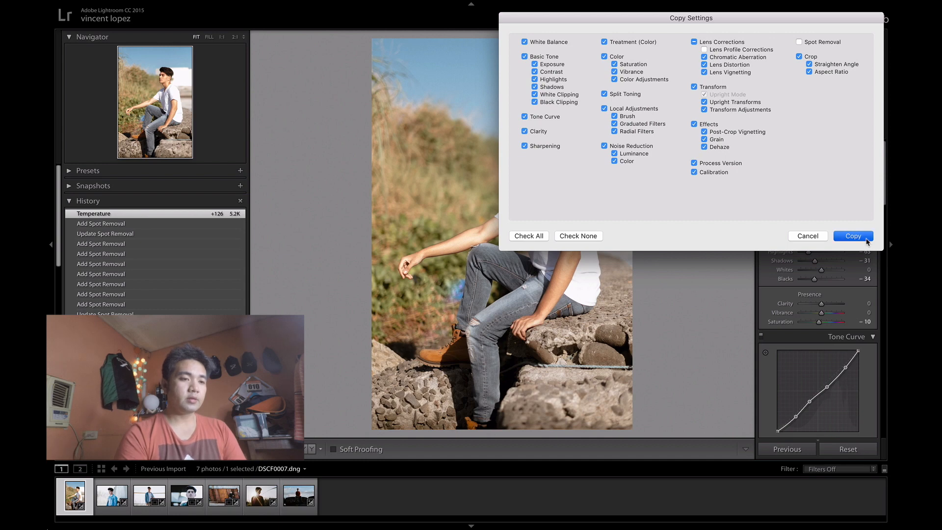
pyautogui.click(112, 495)
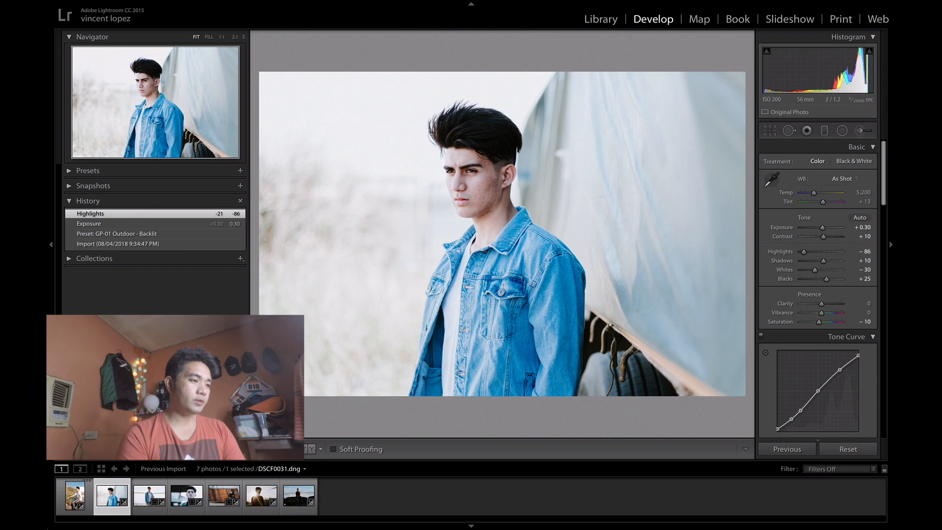
pyautogui.click(118, 244)
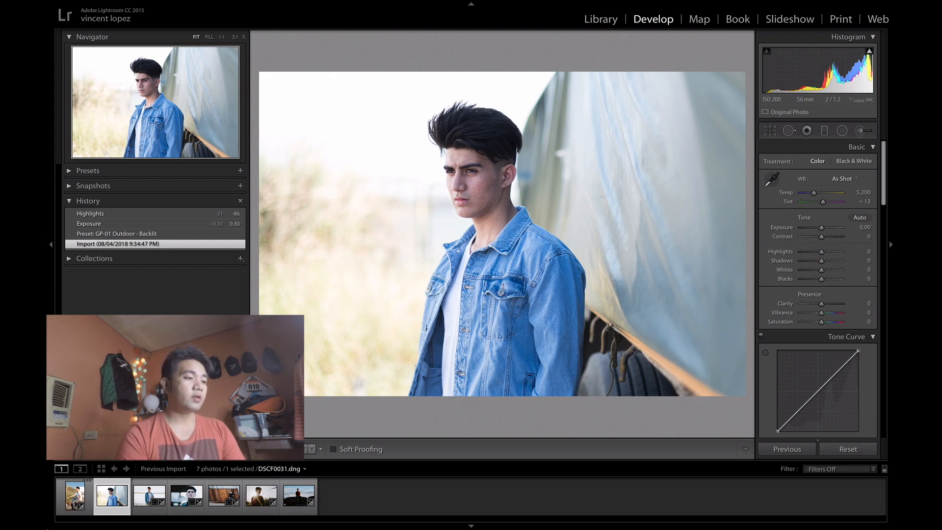
pyautogui.hotkey('ctrl', 'shift', 'v')
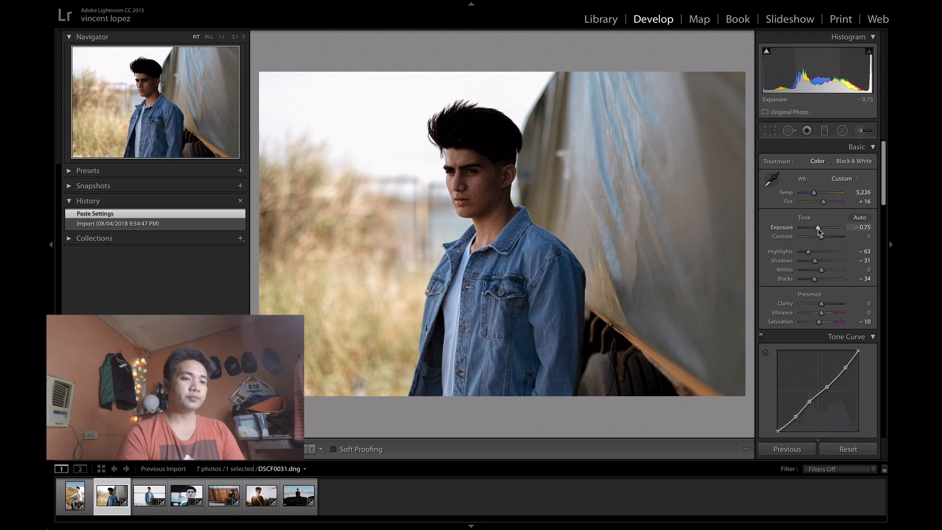
# Set the exposure of the denim-jacket photo to +0.20 and compare its look with the first portrait.
pyautogui.moveTo(821, 232); pyautogui.dragTo(823, 231)
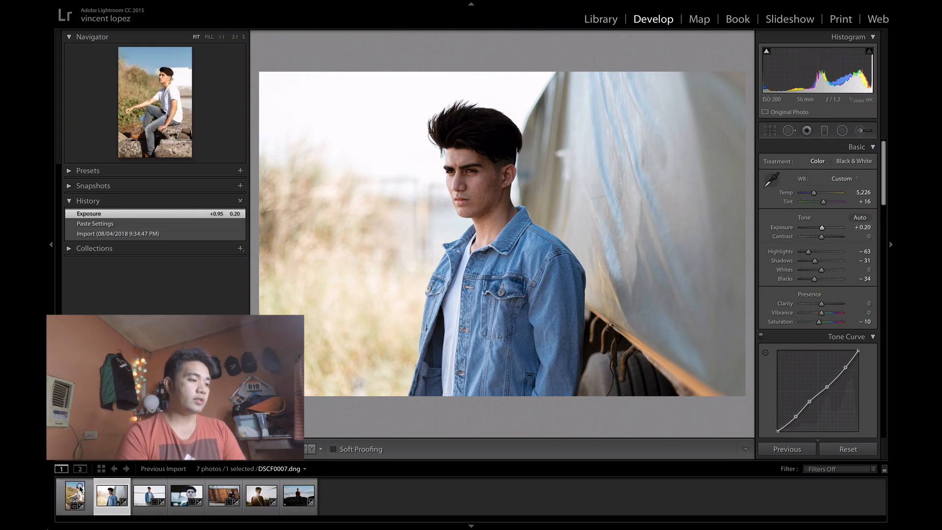
pyautogui.click(73, 494)
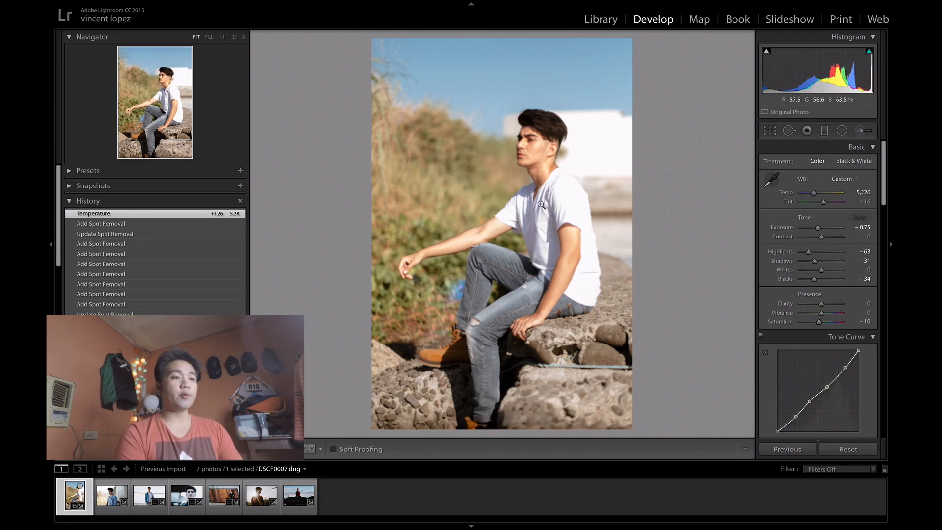
pyautogui.click(116, 500)
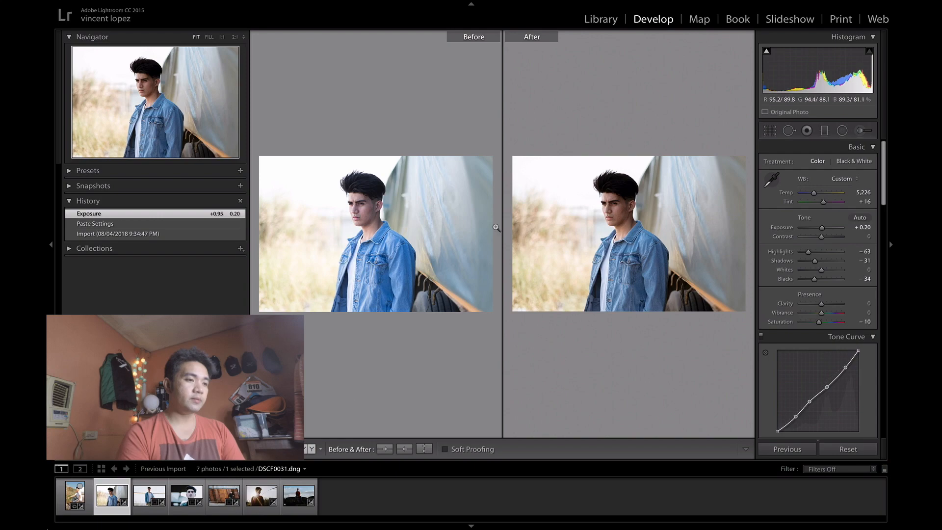
# Compare the before and after versions of the denim-jacket photo at different magnifications, and return to the single-photo Develop view.
pyautogui.hotkey('ctrl', '-')
pyautogui.hotkey('ctrl', '+')
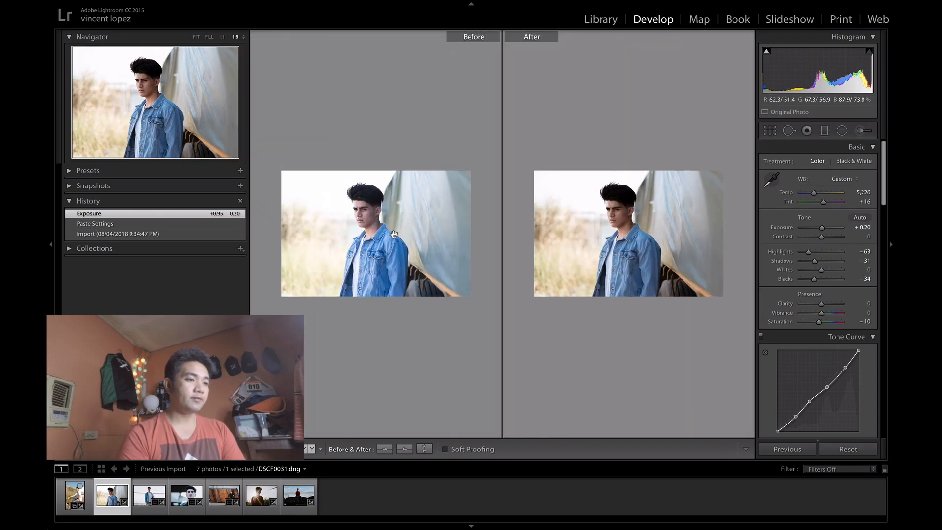
pyautogui.hotkey('ctrl', '+')
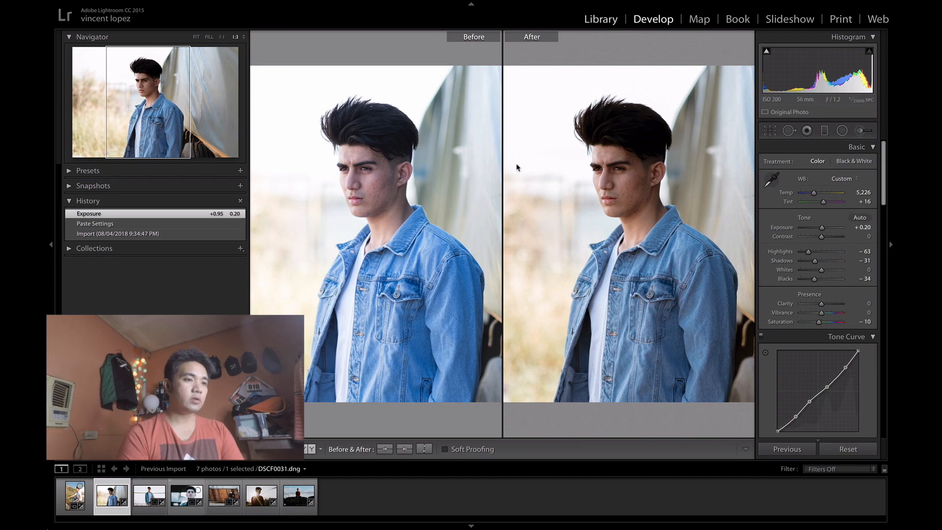
pyautogui.press('g')
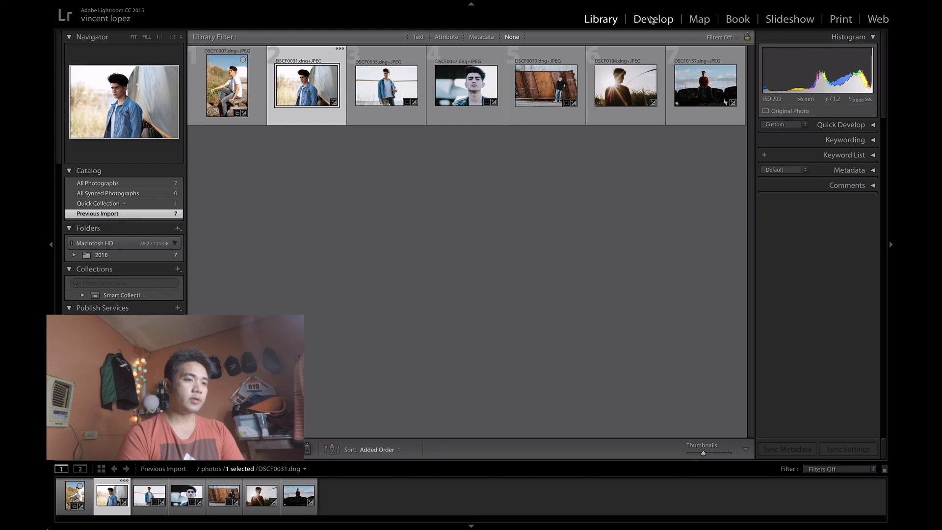
pyautogui.click(651, 19)
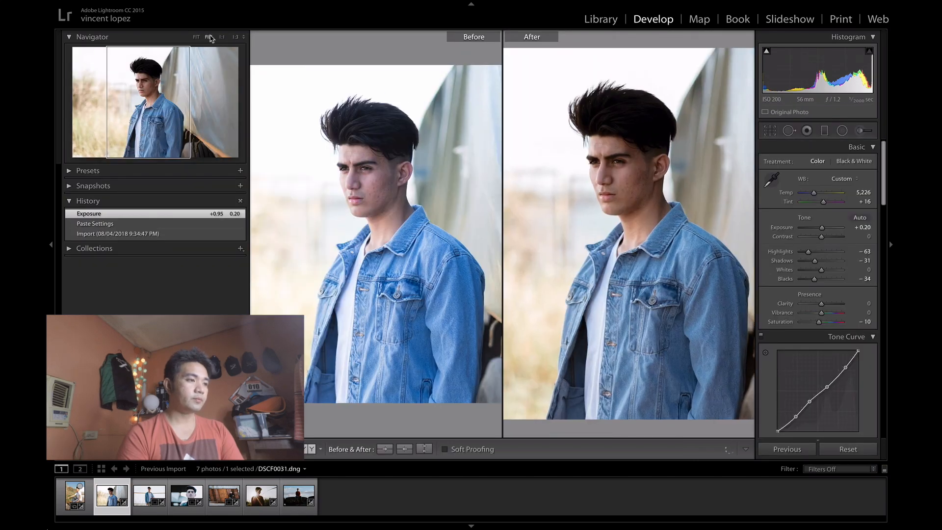
pyautogui.click(210, 37)
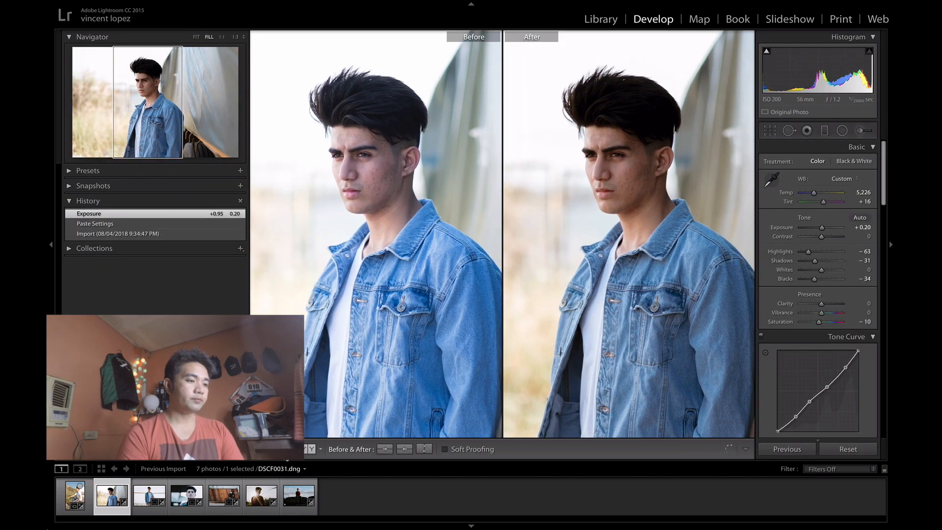
pyautogui.hotkey('shift', 'r')
pyautogui.click(262, 449)
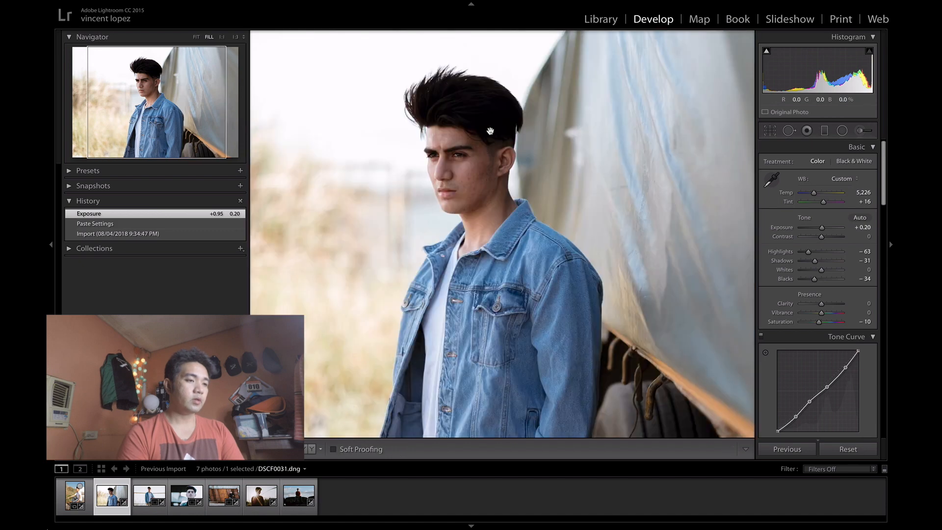
# Enlarge the face, start Spot Removal in Heal mode, and heal two forehead blemishes with spot sizes 21 and 24.
pyautogui.click(456, 213)
pyautogui.press('super+alt+equal')
pyautogui.press('super+alt+equal')
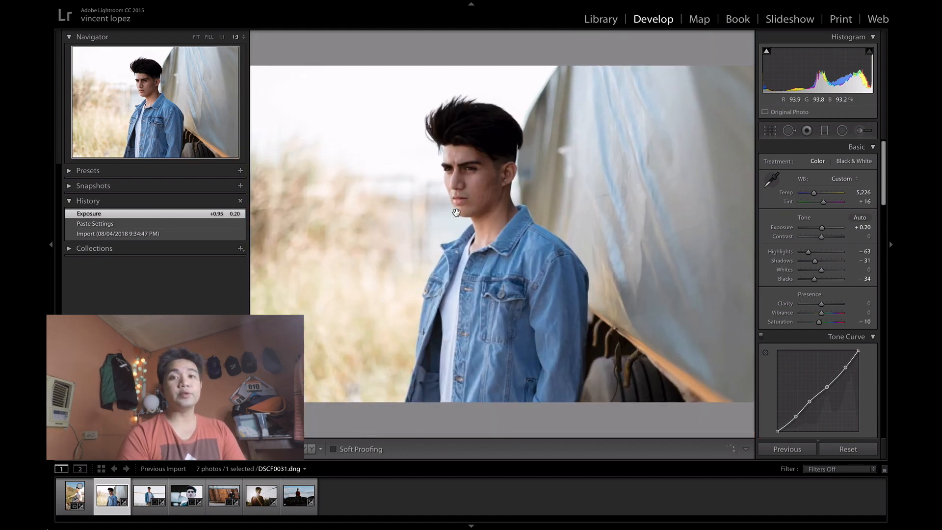
pyautogui.press('super+alt+equal')
pyautogui.press('super+alt+equal')
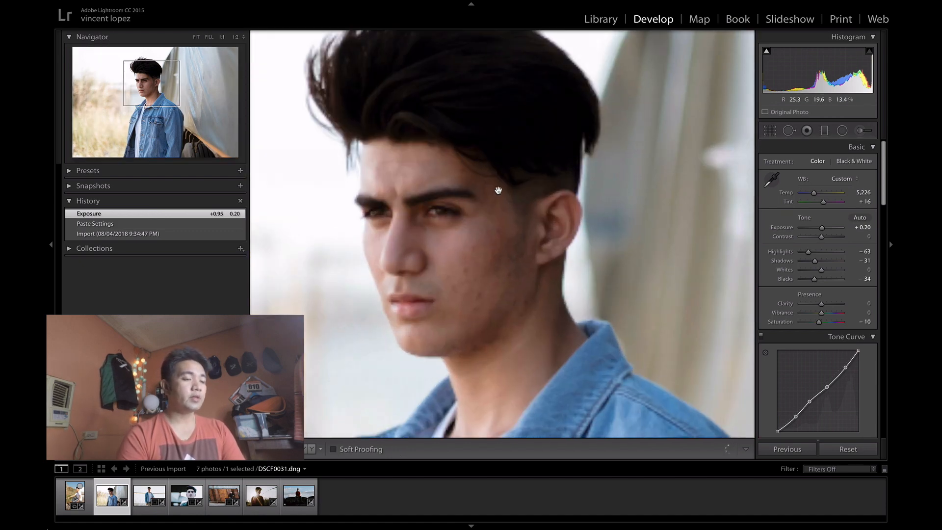
pyautogui.press('super+alt+equal')
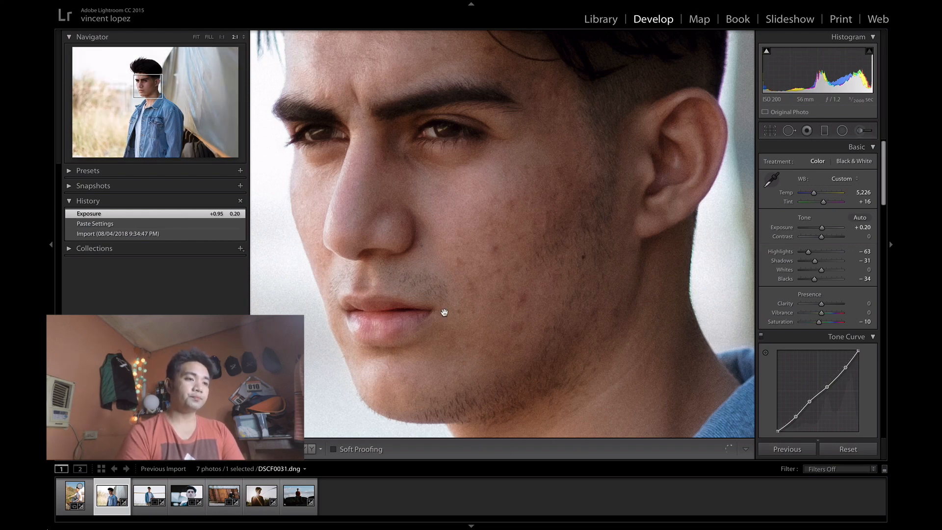
pyautogui.click(788, 131)
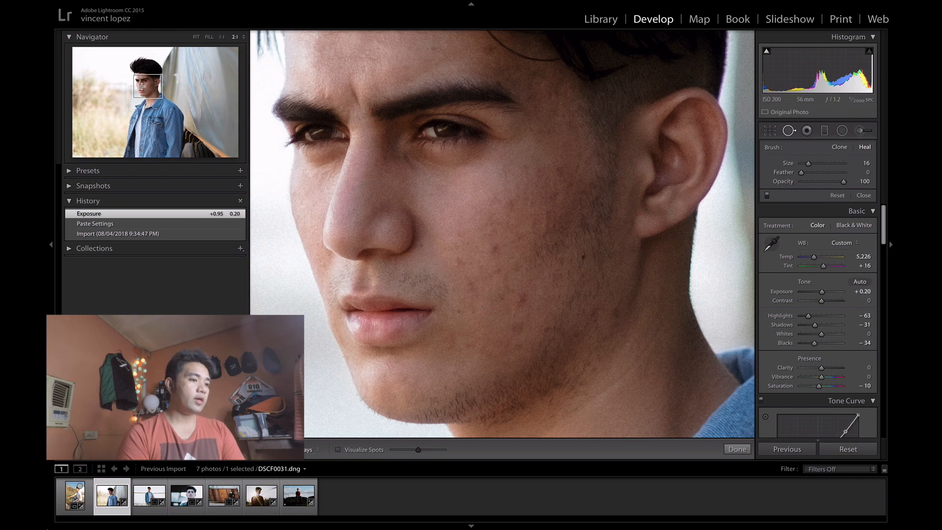
pyautogui.hotkey('ctrl', '-')
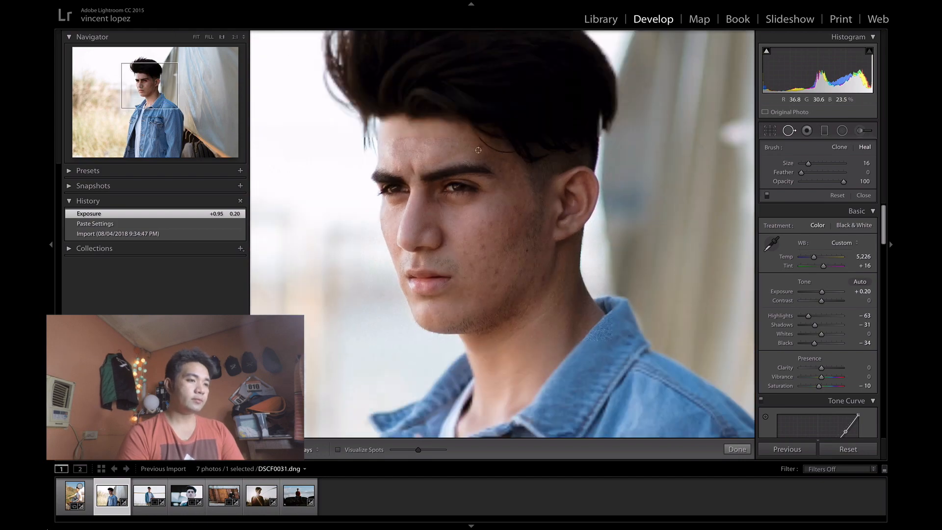
pyautogui.press(']')
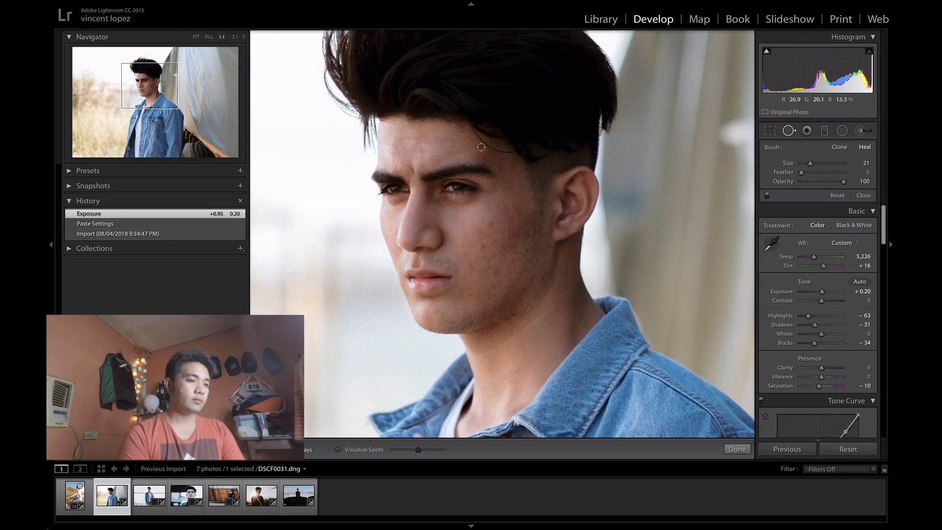
pyautogui.click(452, 146)
pyautogui.hotkey('ctrl', '=')
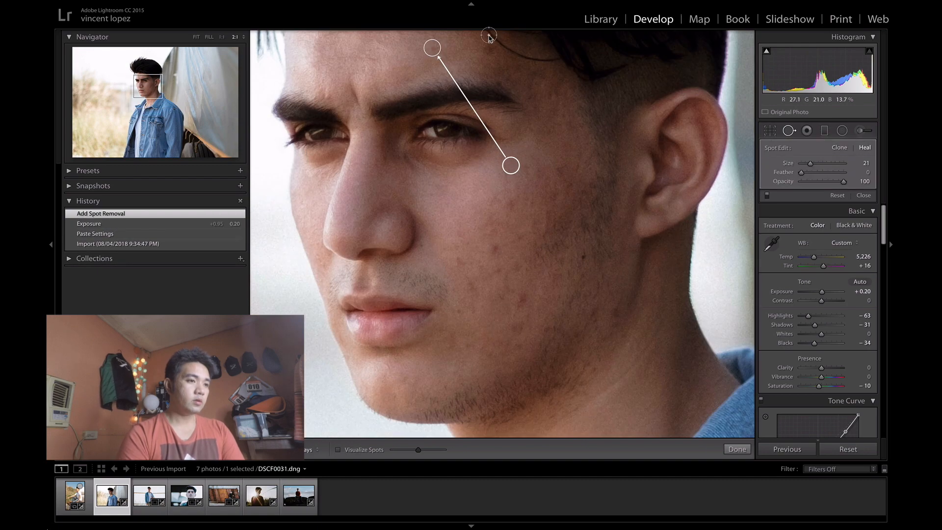
pyautogui.click(488, 49)
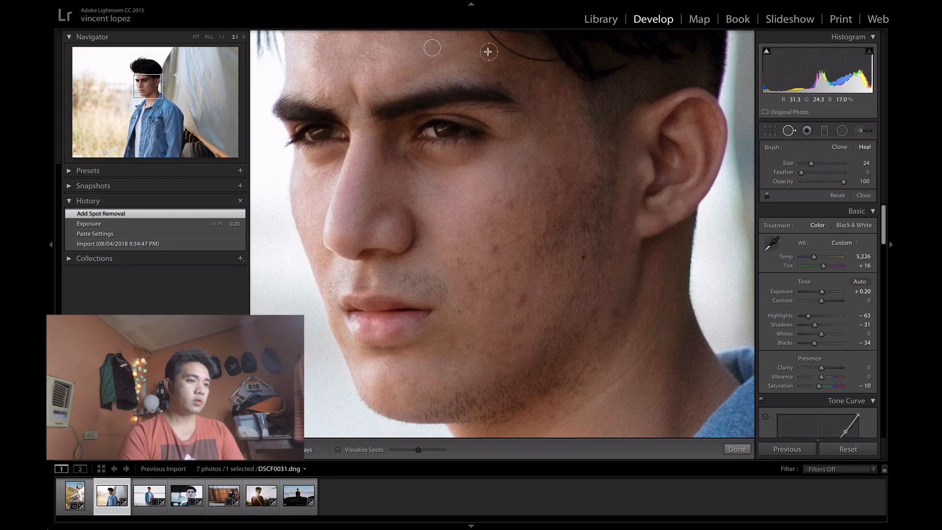
# Heal the blemishes at the outer eye corner, beside the eyebrow, and down the cheek to the mouth at size 24.
pyautogui.click(501, 144)
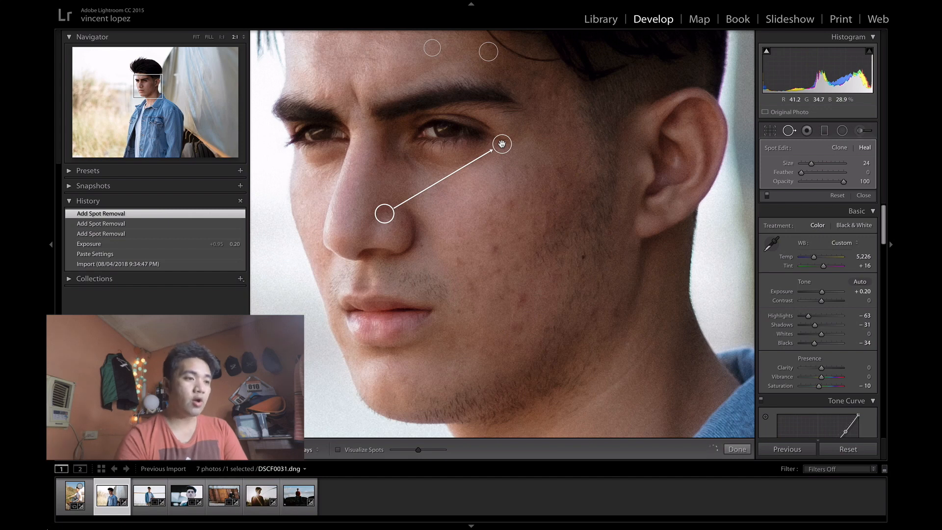
pyautogui.click(551, 94)
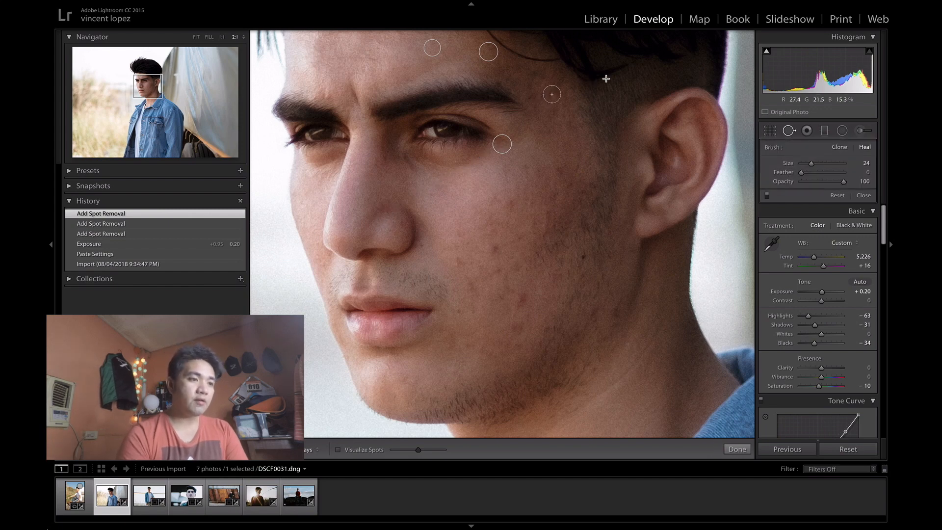
pyautogui.click(552, 95)
pyautogui.click(531, 97)
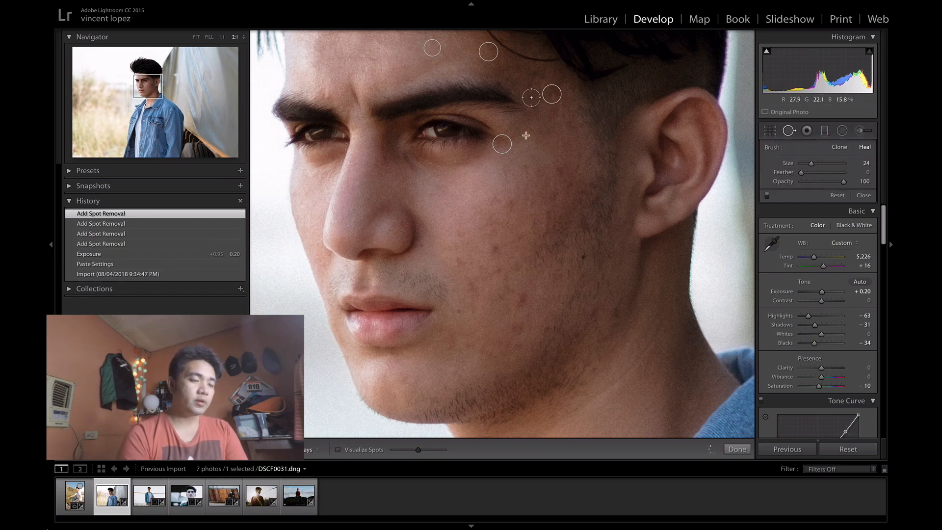
pyautogui.click(528, 168)
pyautogui.click(527, 168)
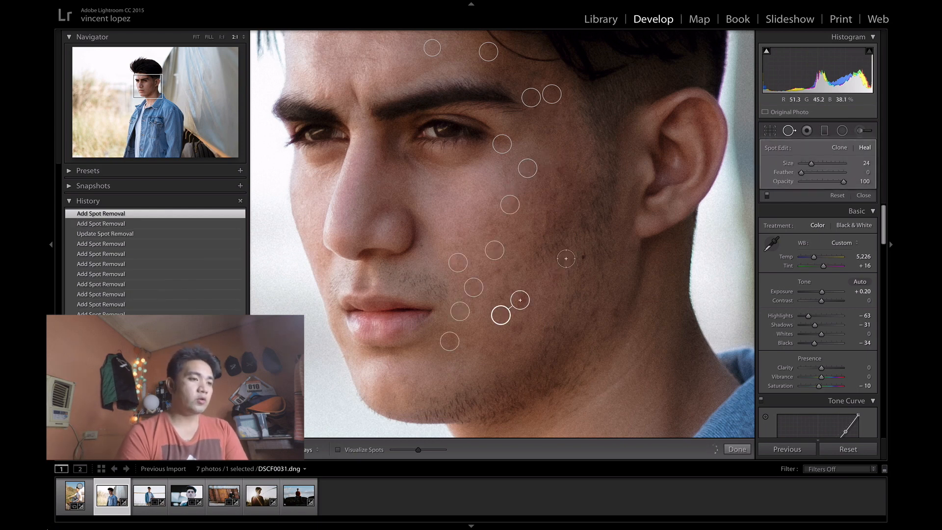
# Heal the remaining blemishes on the outer cheek, above the eyebrow's tail, and on the middle and lower cheek.
pyautogui.click(558, 171)
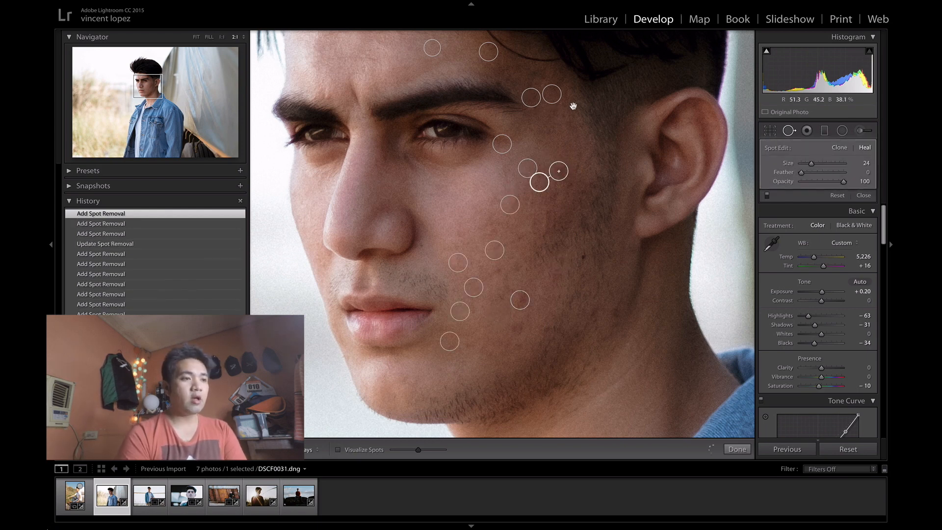
pyautogui.click(536, 77)
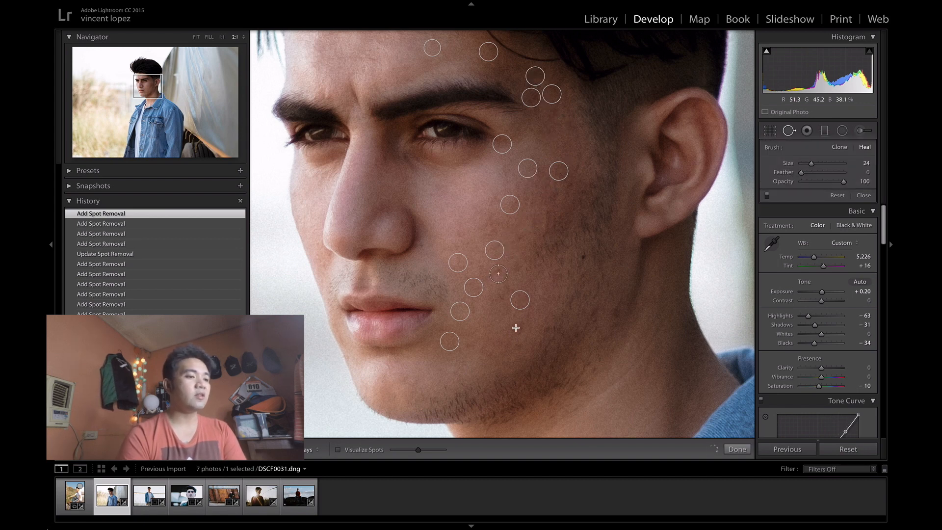
pyautogui.click(498, 274)
pyautogui.click(515, 328)
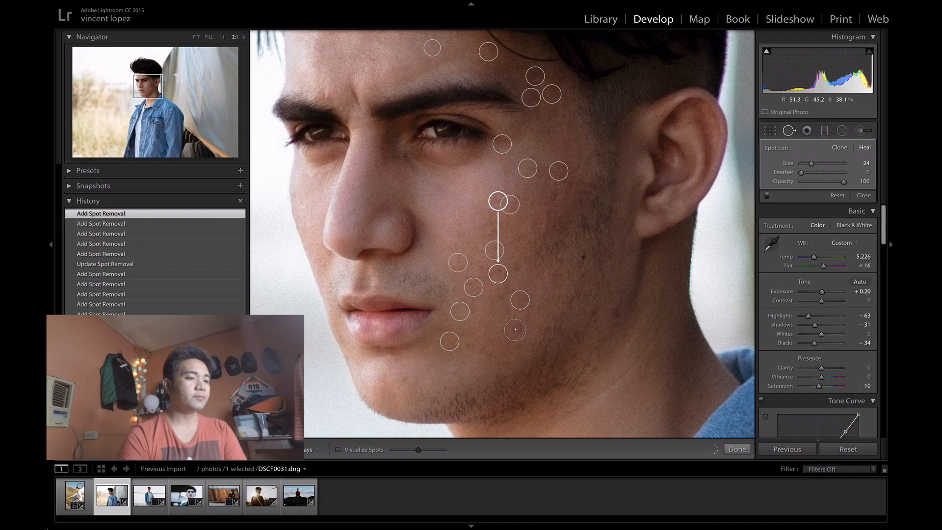
# Heal the dark cheek spot, the spot beside the nostril, and the jaw and temple blemishes, and finish Spot Removal.
pyautogui.click(583, 256)
pyautogui.click(421, 244)
pyautogui.click(617, 311)
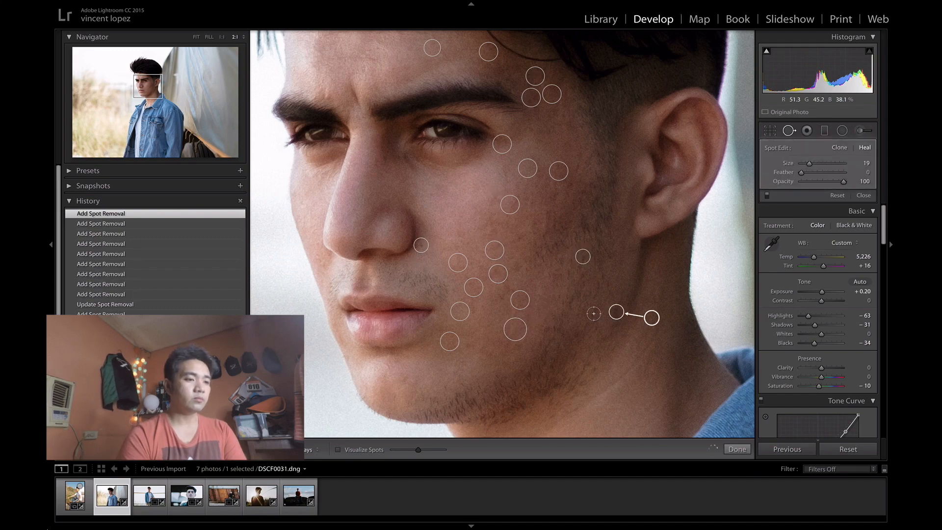
pyautogui.click(593, 314)
pyautogui.click(553, 115)
pyautogui.click(736, 449)
# Fit the whole denim-jacket photo in view and set its Shadows to -28.
pyautogui.press('super+alt+minus')
pyautogui.press('super+alt+minus')
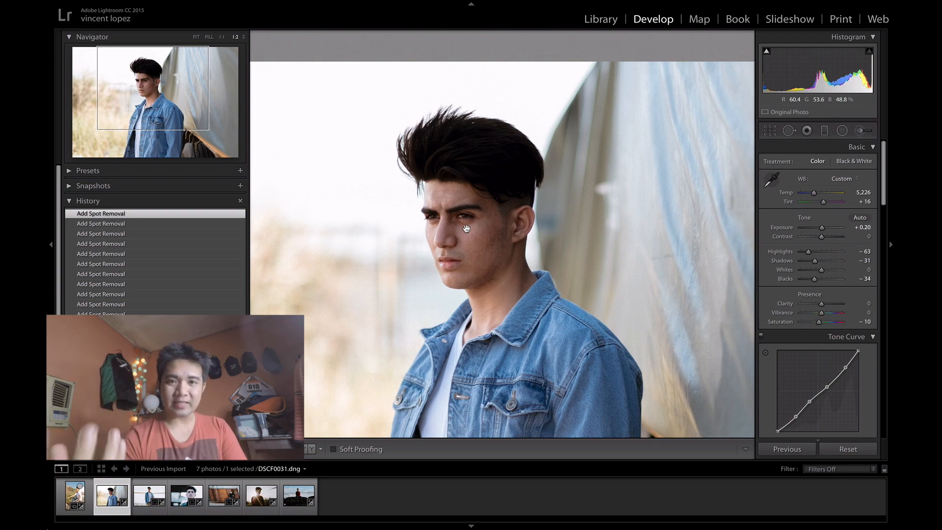
pyautogui.click(196, 36)
pyautogui.scroll(-2, 830, 301)
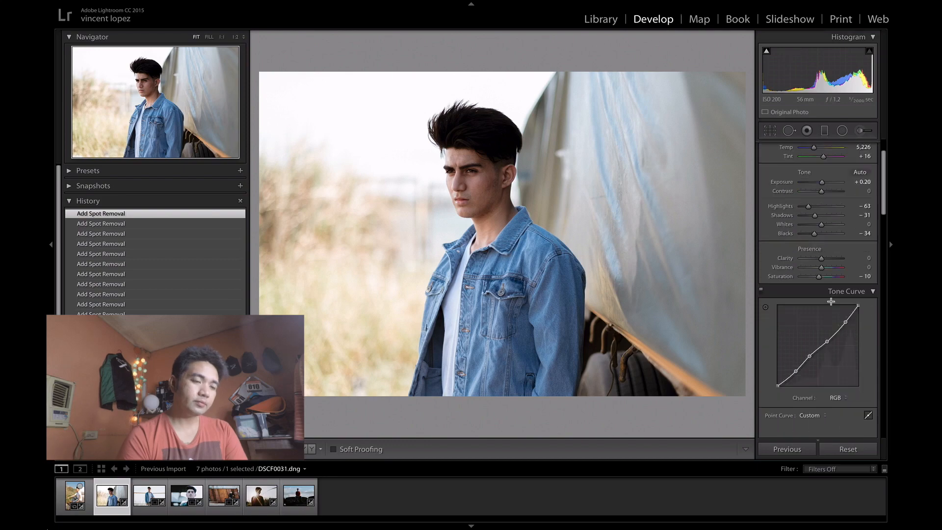
pyautogui.scroll(2, 831, 294)
pyautogui.scroll(2, 831, 266)
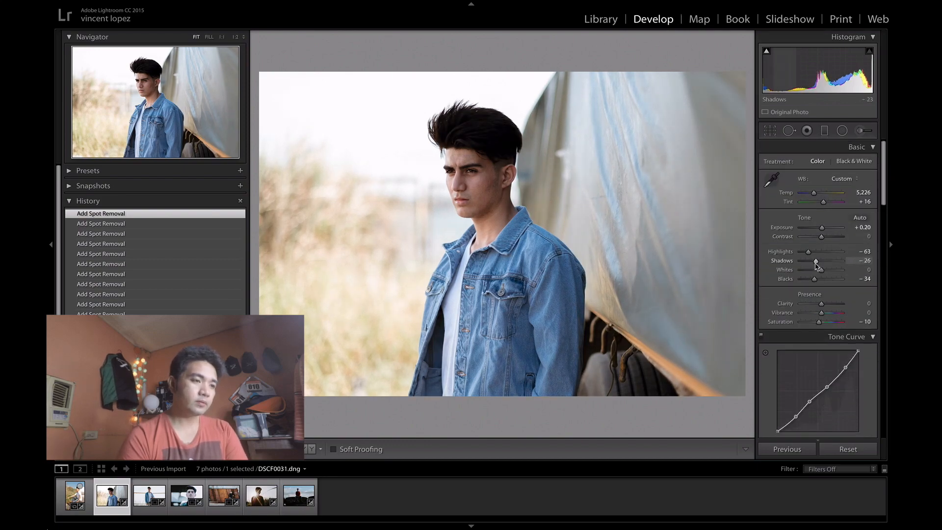
# Compare the look of DSCF0035.dng with the edited denim-jacket photo DSCF0031.dng.
pyautogui.click(147, 500)
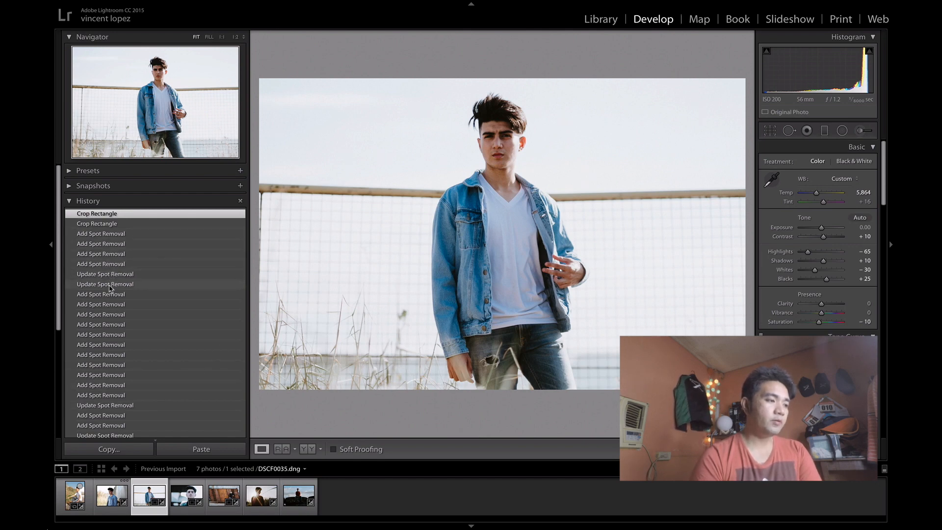
pyautogui.click(500, 143)
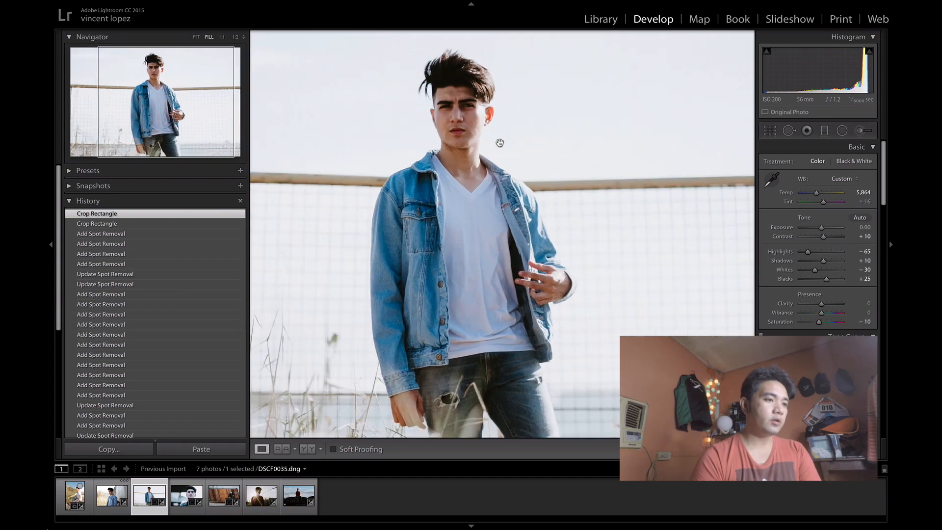
pyautogui.click(114, 508)
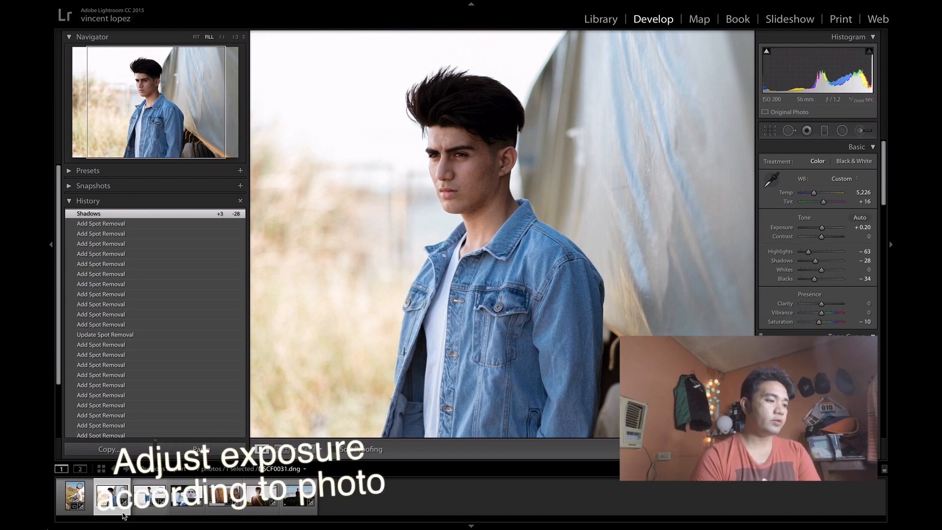
pyautogui.click(137, 508)
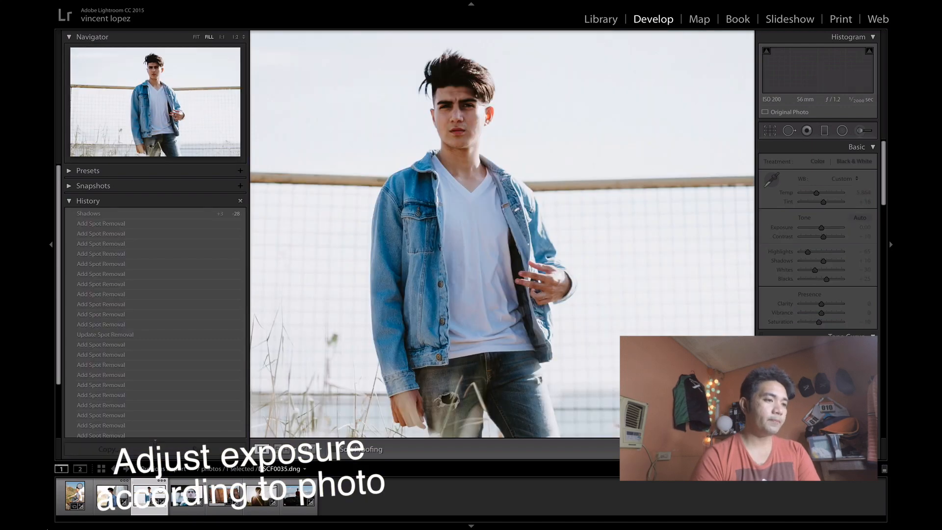
# Open the close-up portrait DSCF0057.dng, try a white balance temperature of 6,253, and settle on 5,448.
pyautogui.click(179, 499)
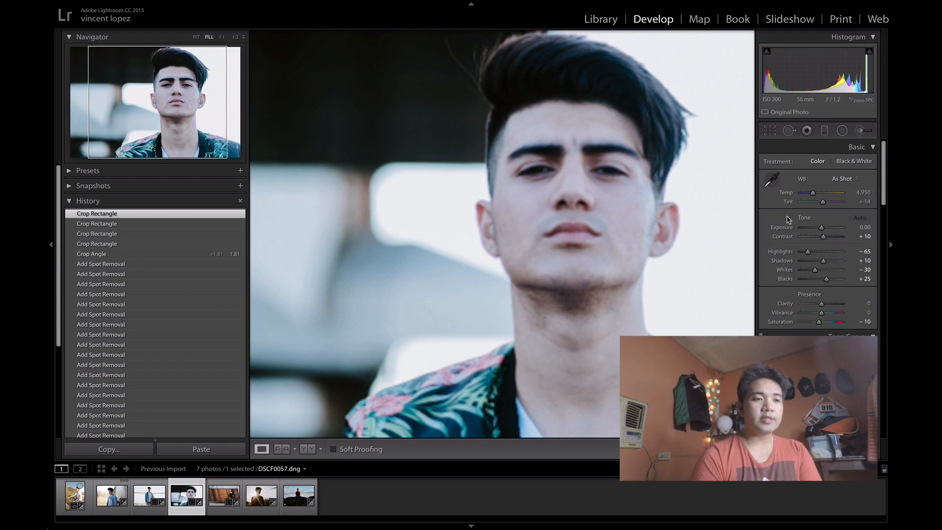
pyautogui.press('super+minus')
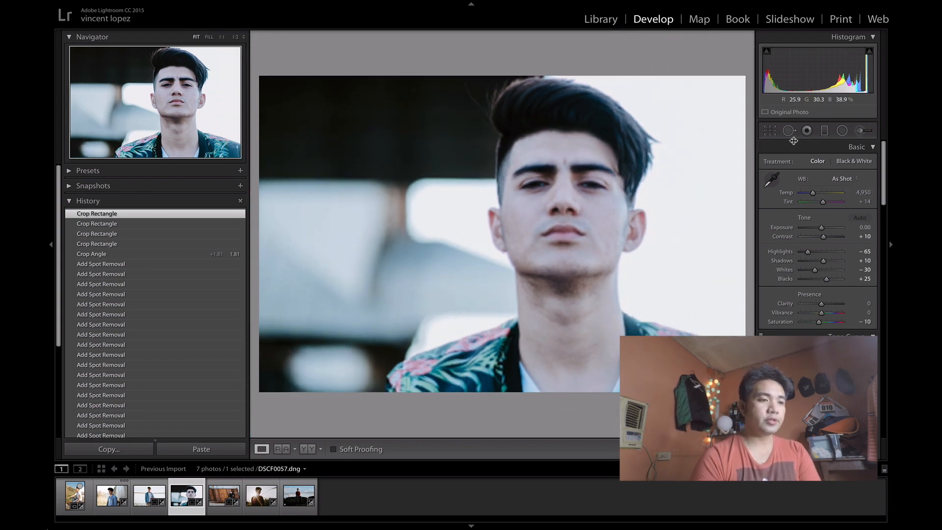
pyautogui.moveTo(813, 196); pyautogui.dragTo(817, 196)
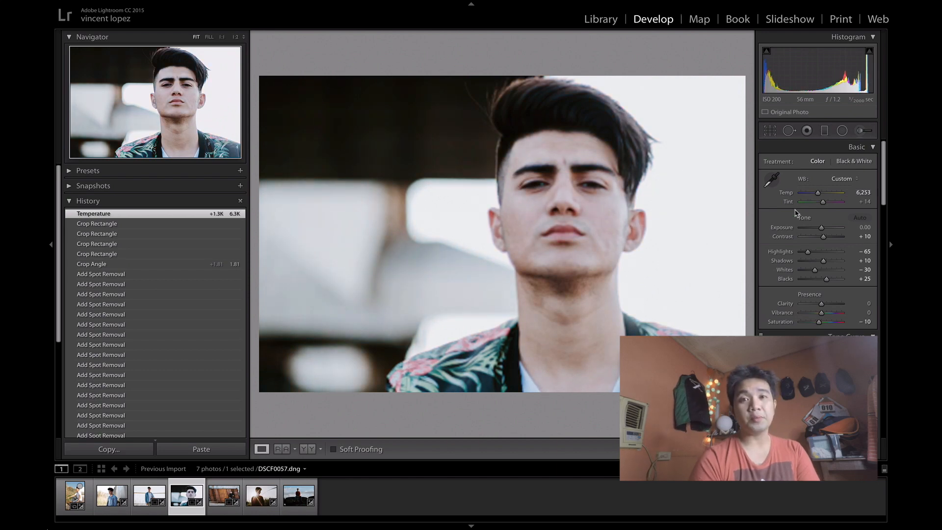
pyautogui.click(700, 278)
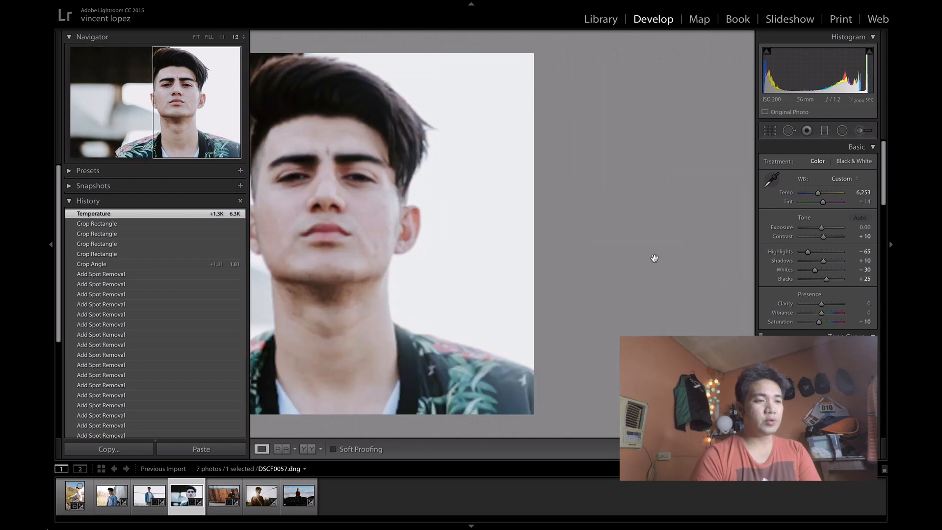
pyautogui.click(196, 37)
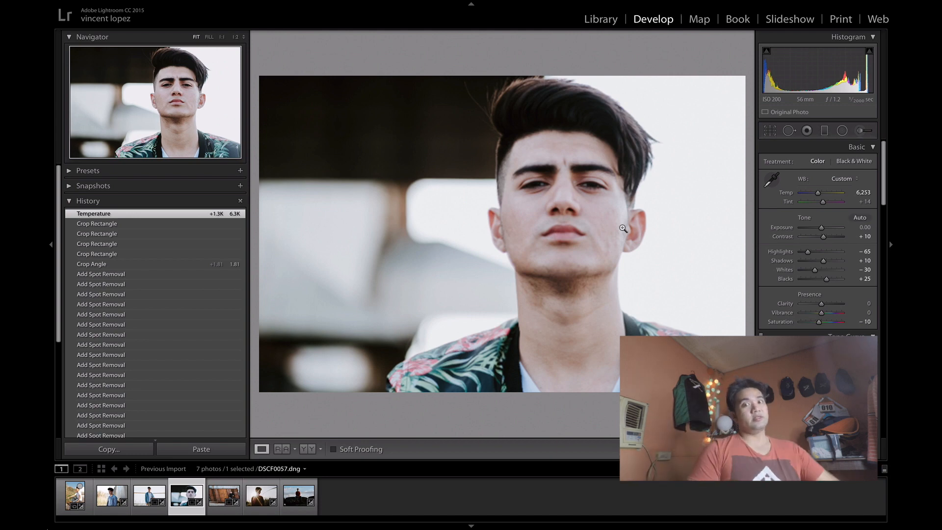
pyautogui.moveTo(817, 193); pyautogui.dragTo(814, 192)
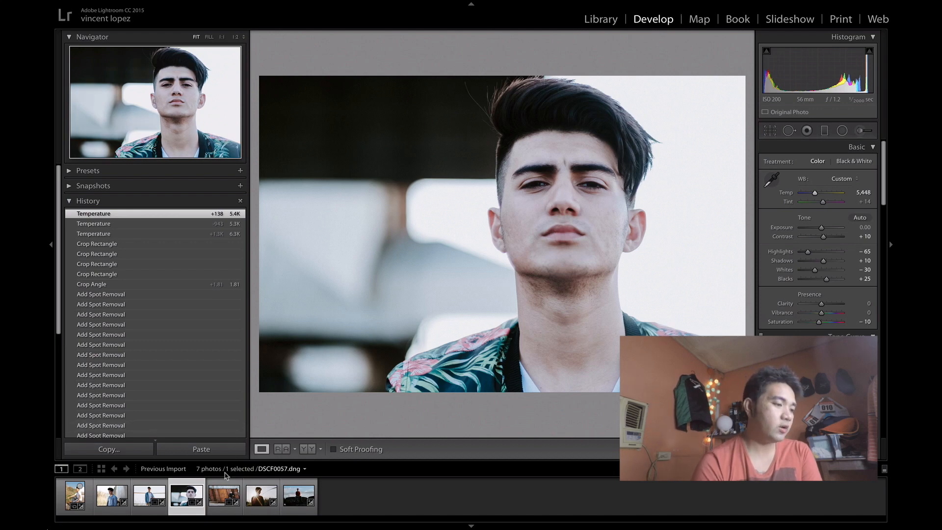
# Compare the look of the rusty-metal wall photo DSCF0079.dng with the edited denim-jacket photo DSCF0031.dng.
pyautogui.click(224, 496)
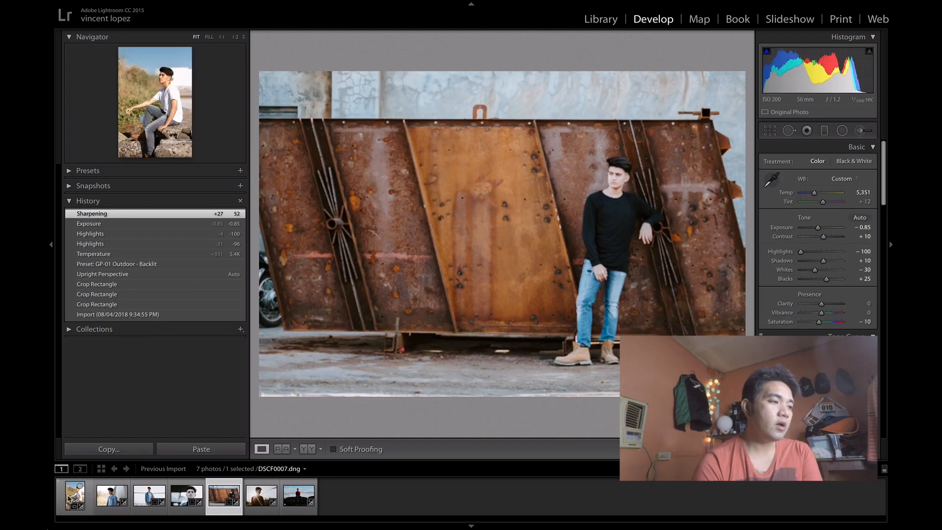
pyautogui.click(104, 497)
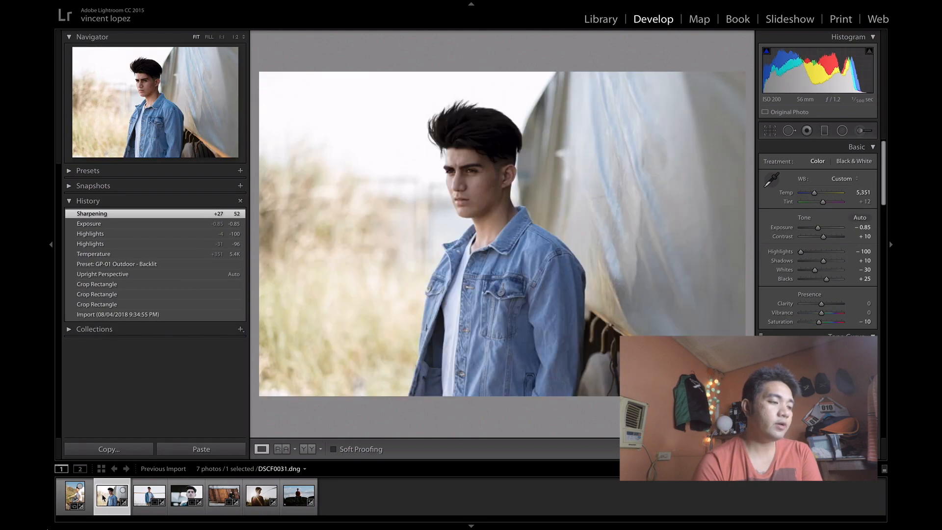
pyautogui.click(218, 500)
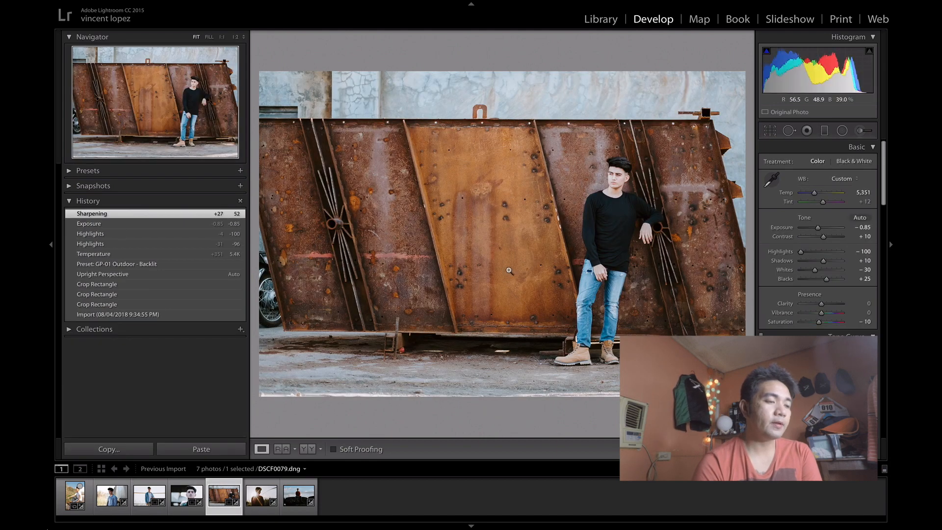
# Examine the rusty-metal wall photo in a side-by-side before and after comparison, zoomed in on the standing man.
pyautogui.click(310, 450)
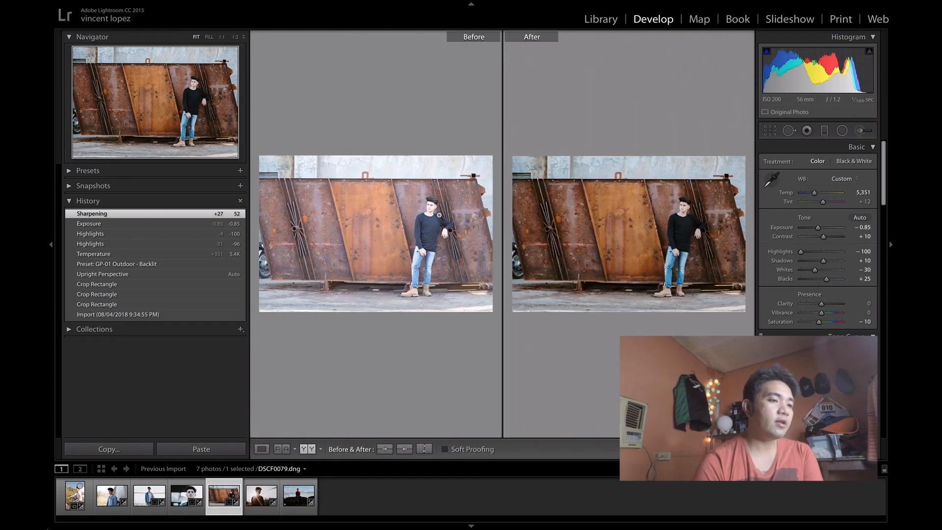
pyautogui.click(439, 214)
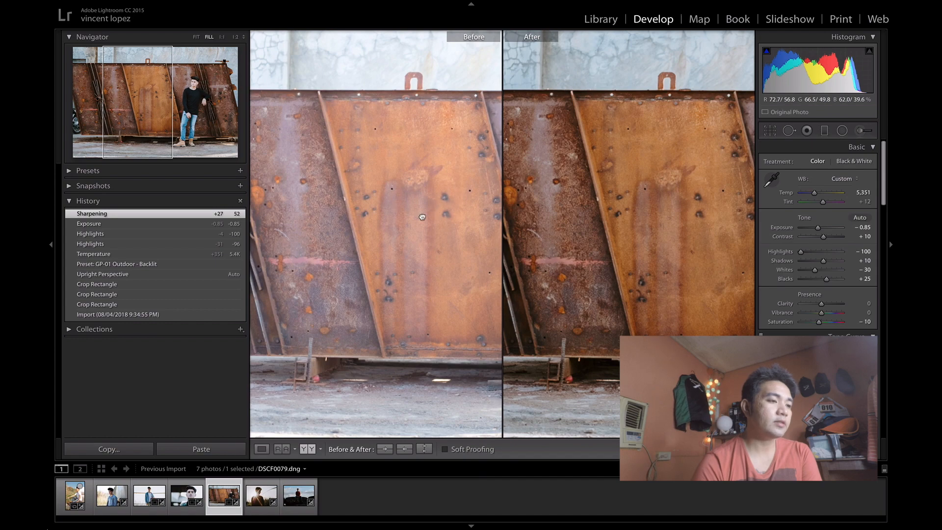
pyautogui.moveTo(422, 217); pyautogui.dragTo(265, 201)
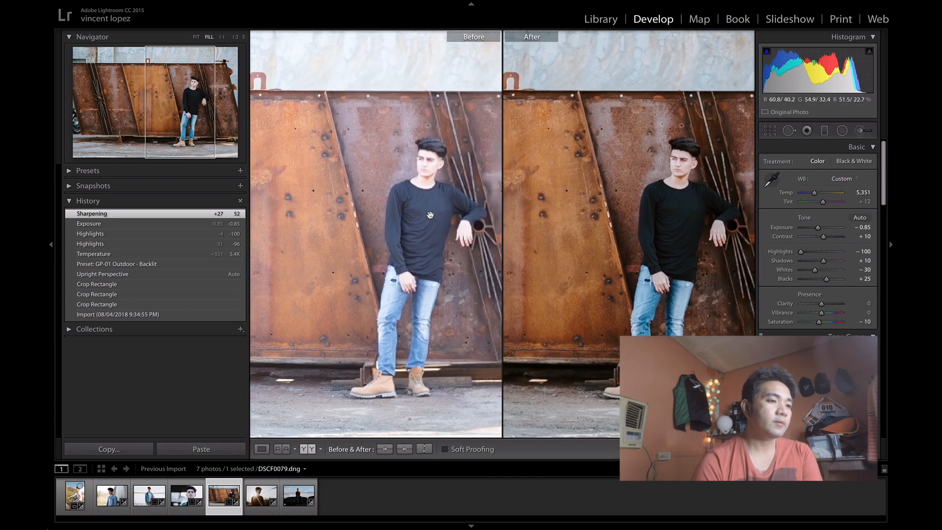
pyautogui.moveTo(415, 216); pyautogui.dragTo(399, 215)
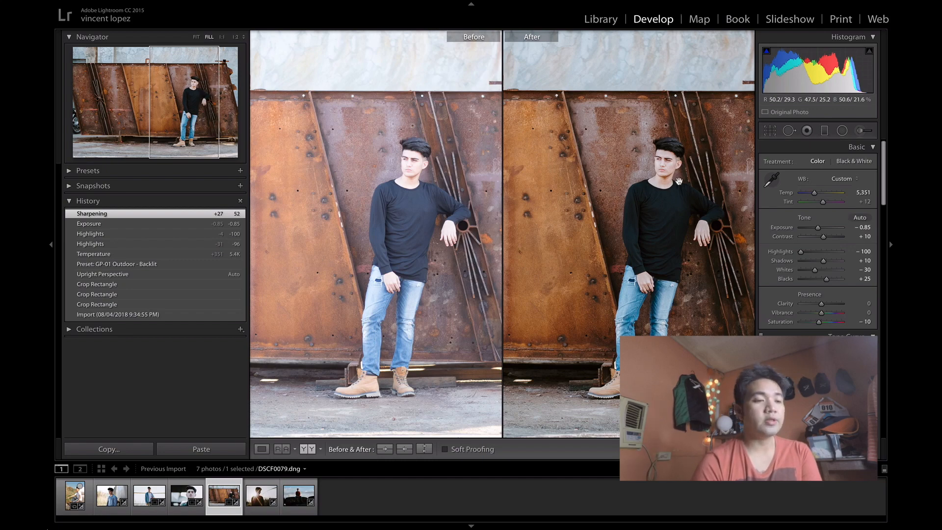
# Show the sun-backlit photo DSCF0134.dng in single view, try Shadows at -10, +28 and +64, and settle on moderately raised Shadows.
pyautogui.click(259, 501)
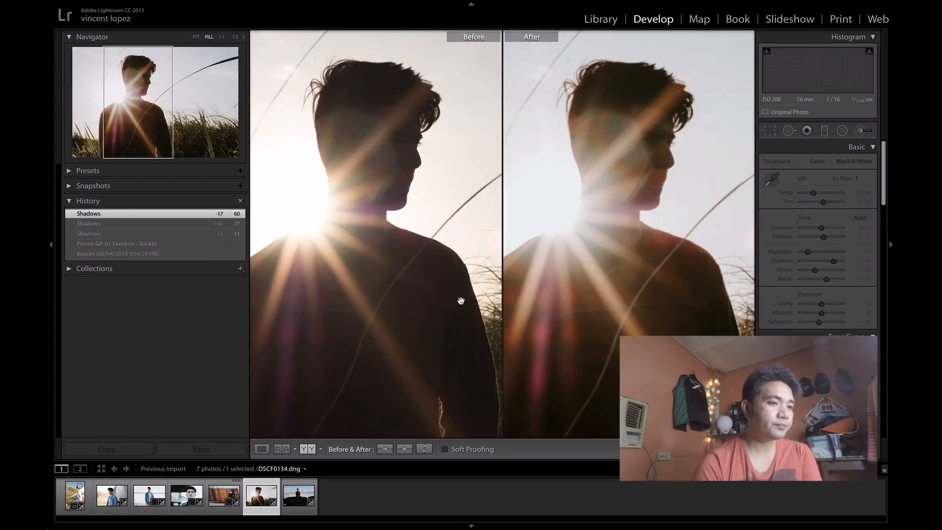
pyautogui.click(262, 449)
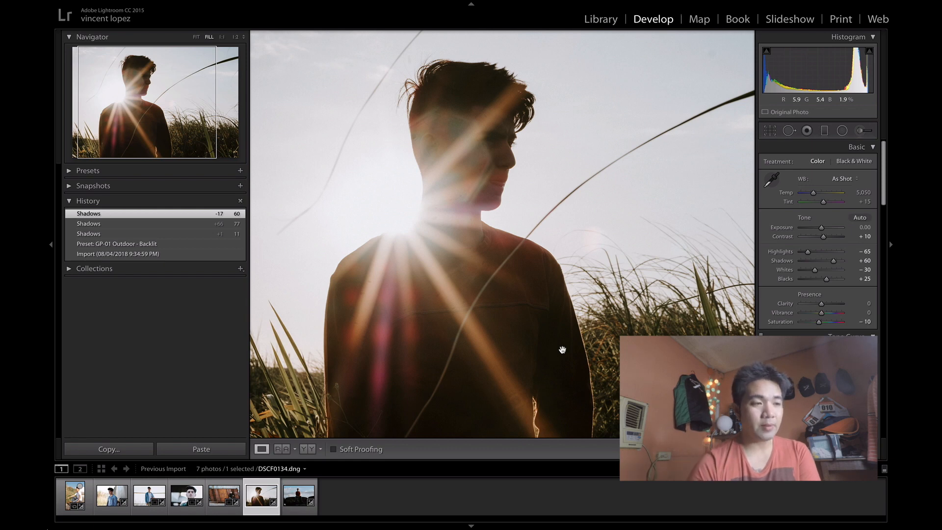
pyautogui.click(819, 262)
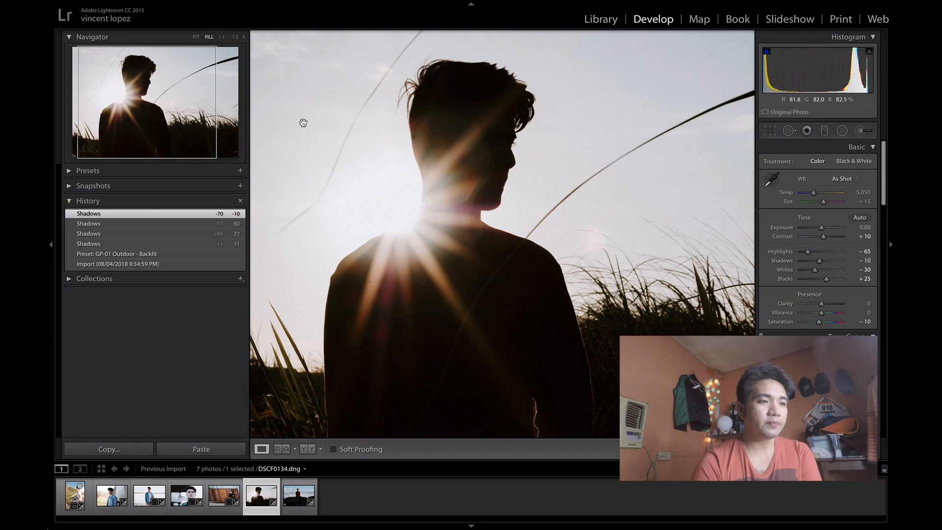
pyautogui.moveTo(394, 200); pyautogui.dragTo(423, 201)
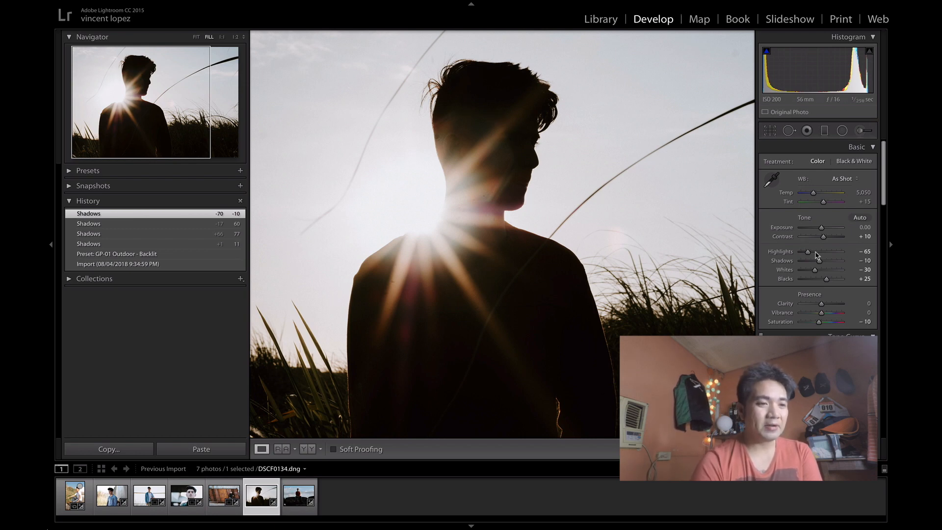
pyautogui.click(827, 261)
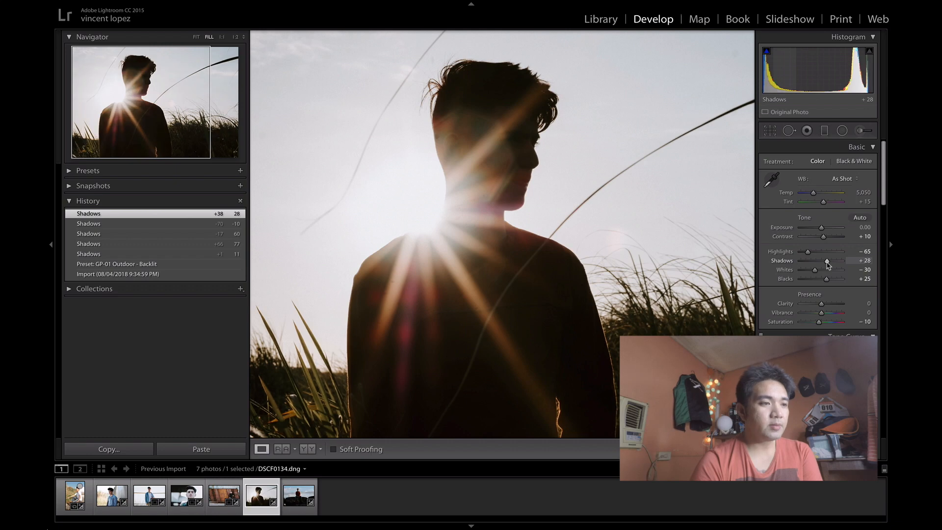
pyautogui.moveTo(828, 263); pyautogui.dragTo(834, 263)
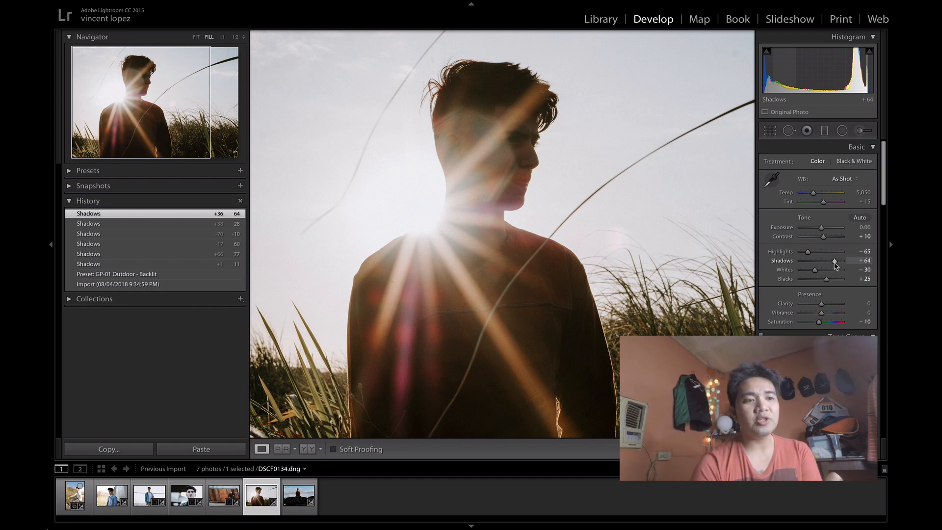
pyautogui.moveTo(835, 264); pyautogui.dragTo(820, 265)
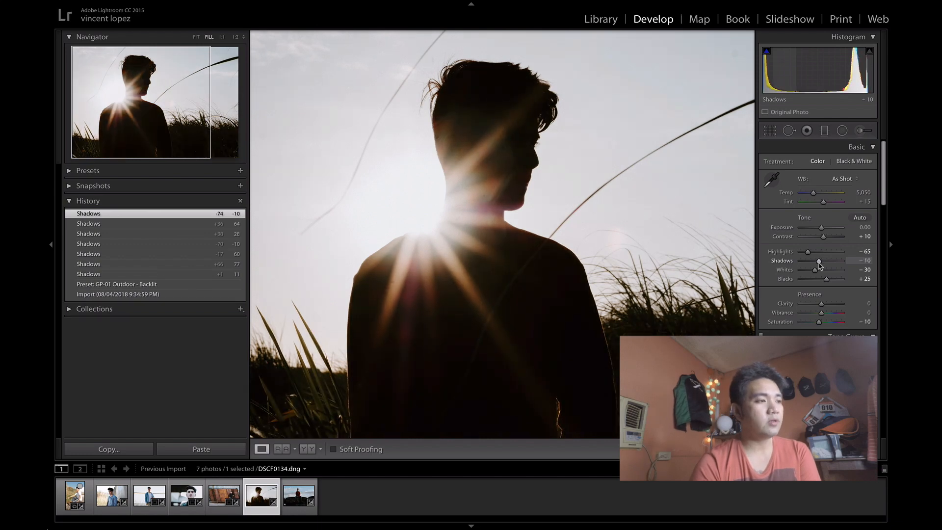
pyautogui.moveTo(819, 263); pyautogui.dragTo(831, 267)
# Open the red-sweater photo DSCF0157.dng and compare its before and after versions side by side.
pyautogui.click(298, 498)
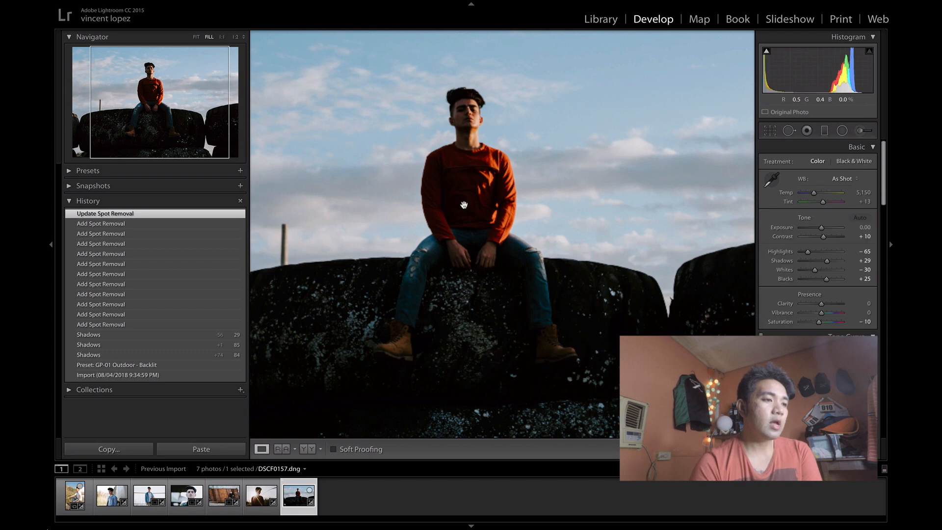
pyautogui.moveTo(464, 205); pyautogui.dragTo(480, 202)
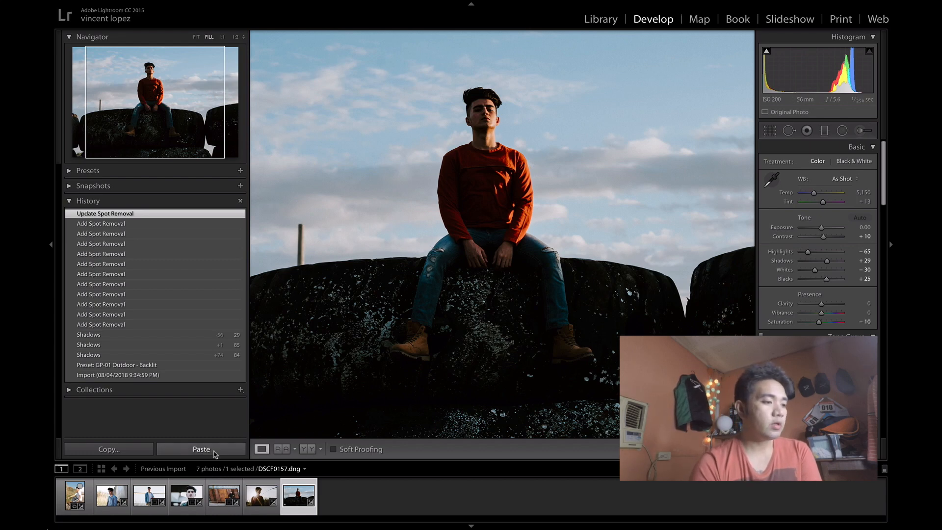
pyautogui.click(312, 450)
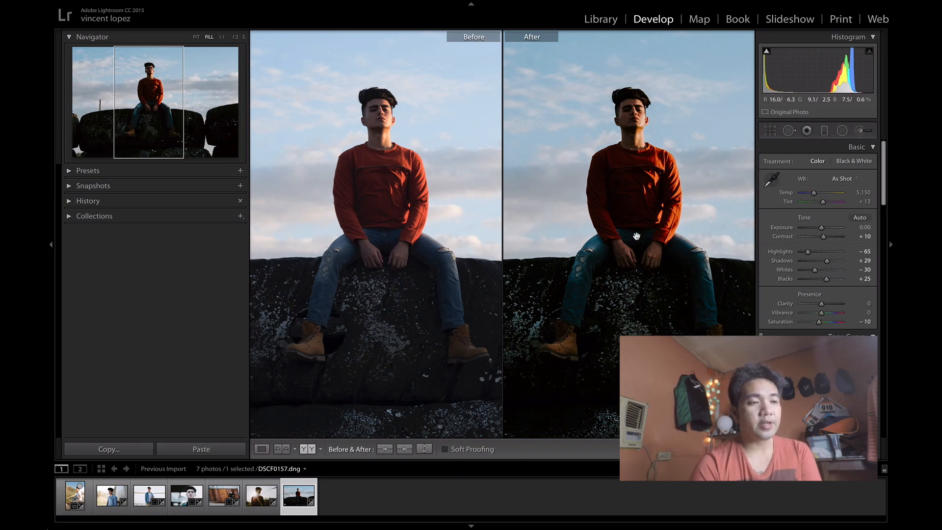
# Return to the seated white-T-shirt photo DSCF0007.dng and expand the list of develop presets.
pyautogui.moveTo(144, 4)
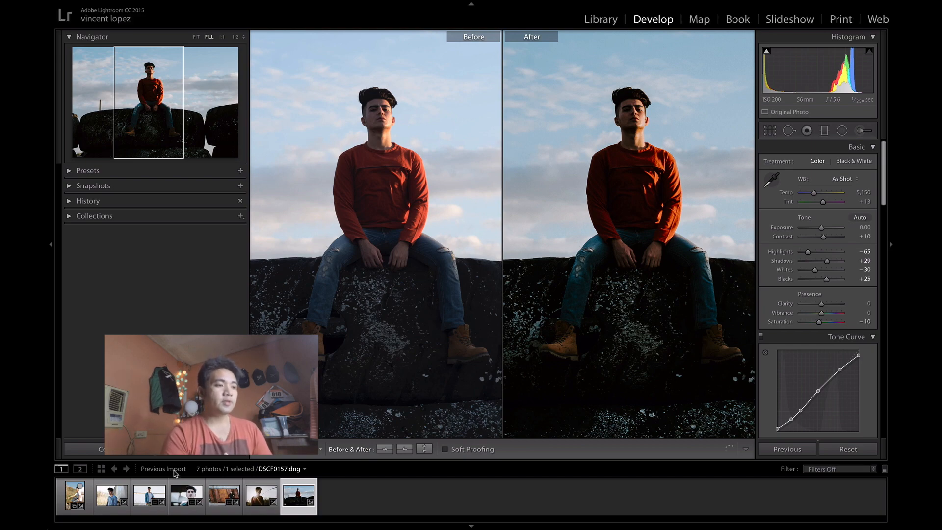
pyautogui.click(75, 495)
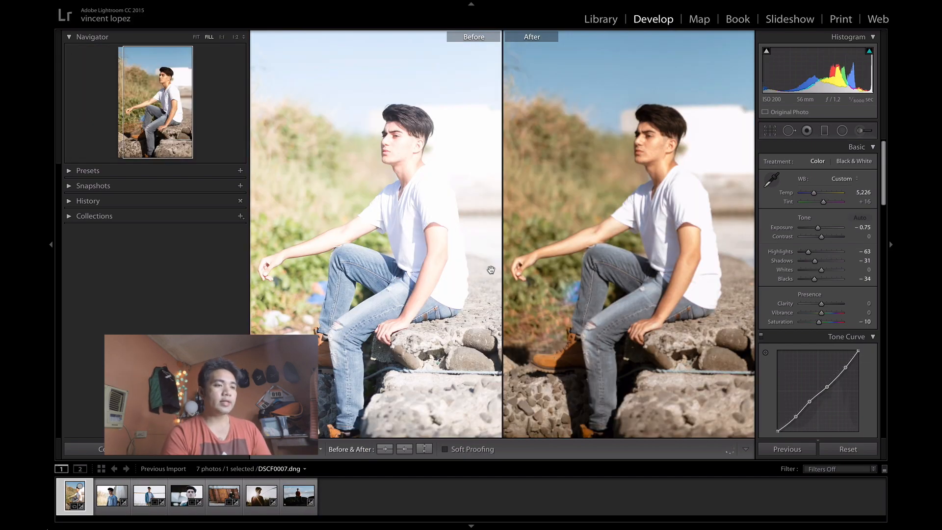
pyautogui.click(74, 171)
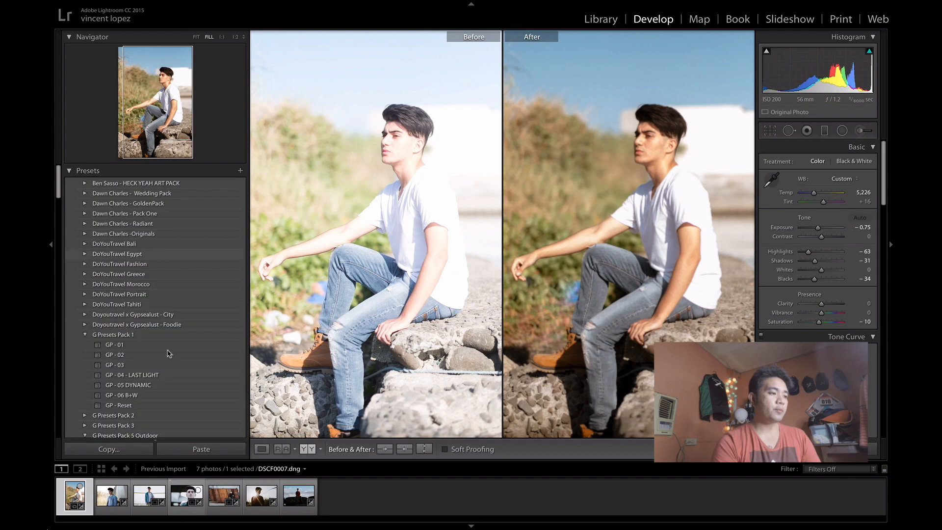
pyautogui.scroll(-10, 169, 355)
pyautogui.scroll(-10, 169, 362)
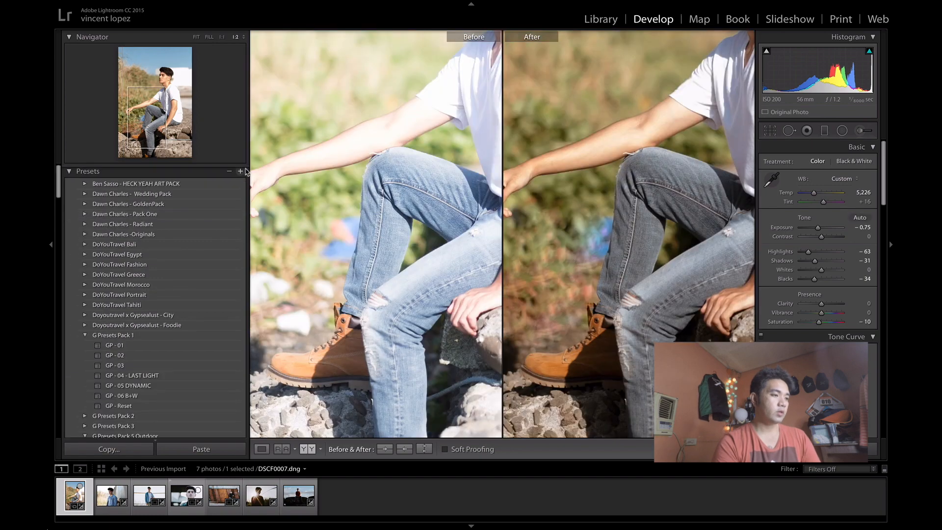
# Save this photo's settings as a new develop preset named after a person in the personal presets folder, and locate it in the list.
pyautogui.click(240, 171)
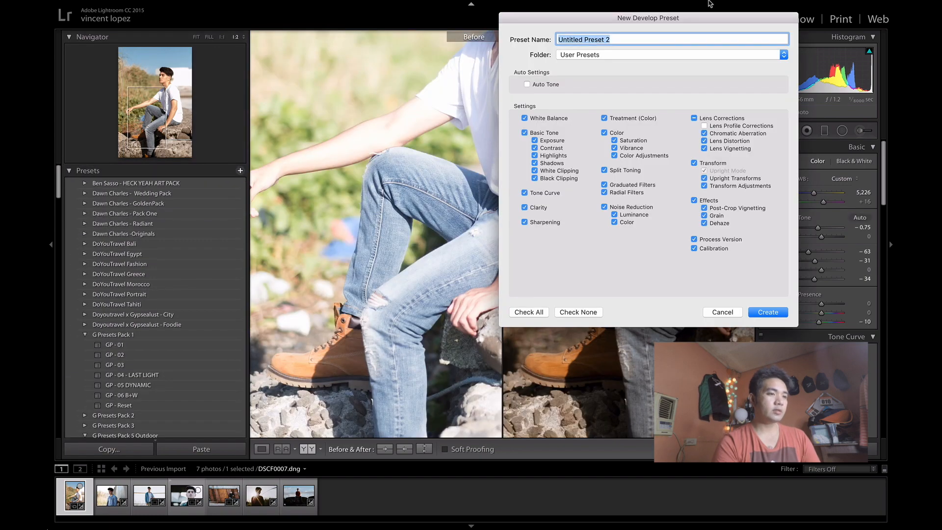
pyautogui.click(683, 55)
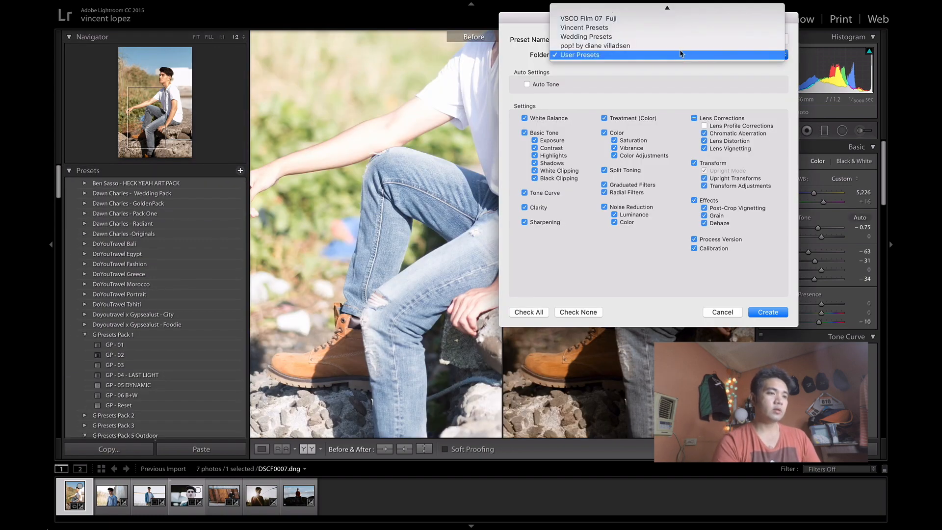
pyautogui.click(683, 28)
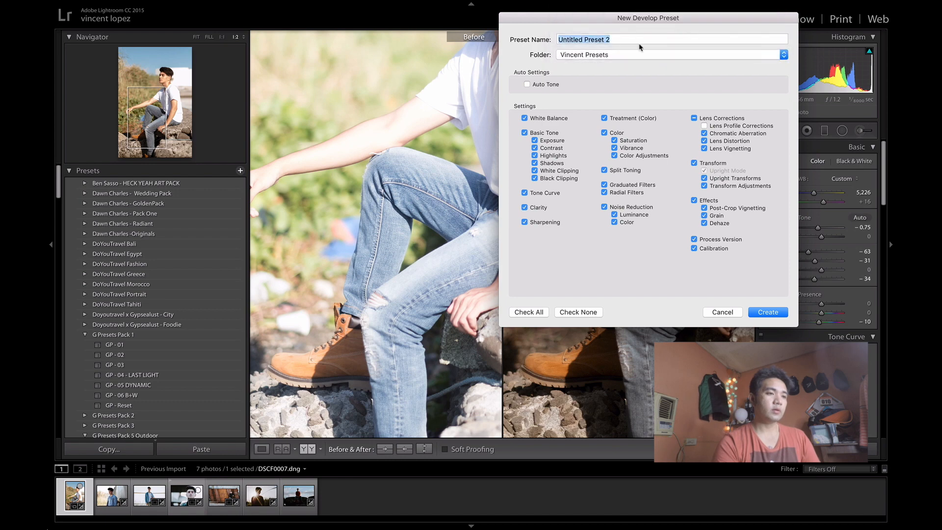
pyautogui.press('BackSpace')
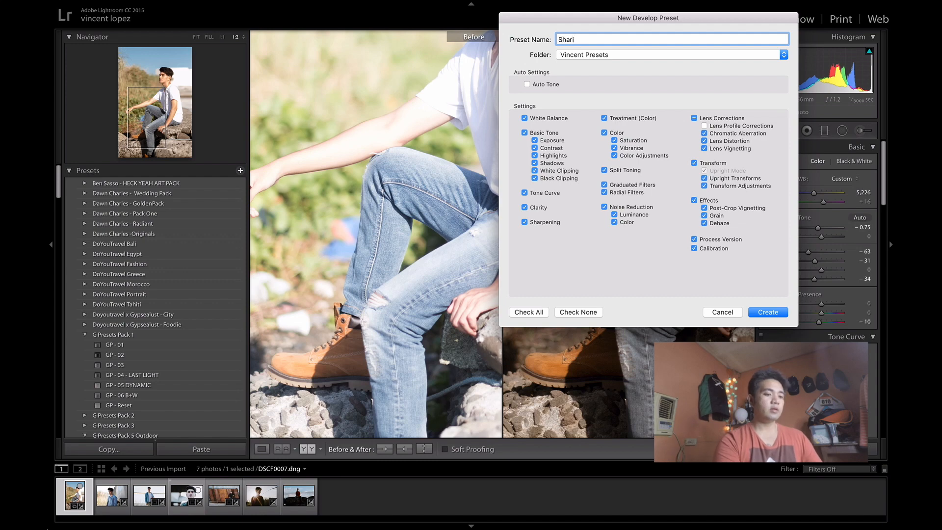
pyautogui.write("Shari's Preset")
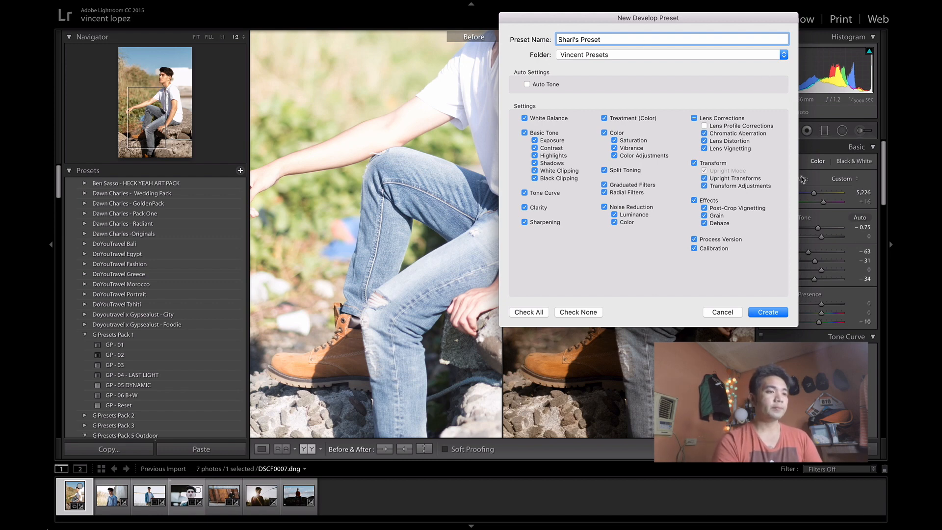
pyautogui.click(775, 314)
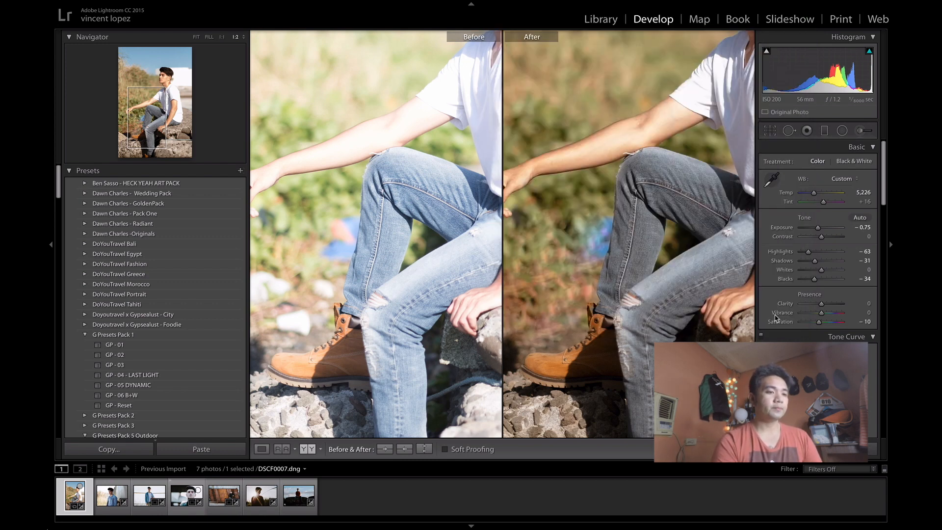
pyautogui.scroll(-3, 158, 379)
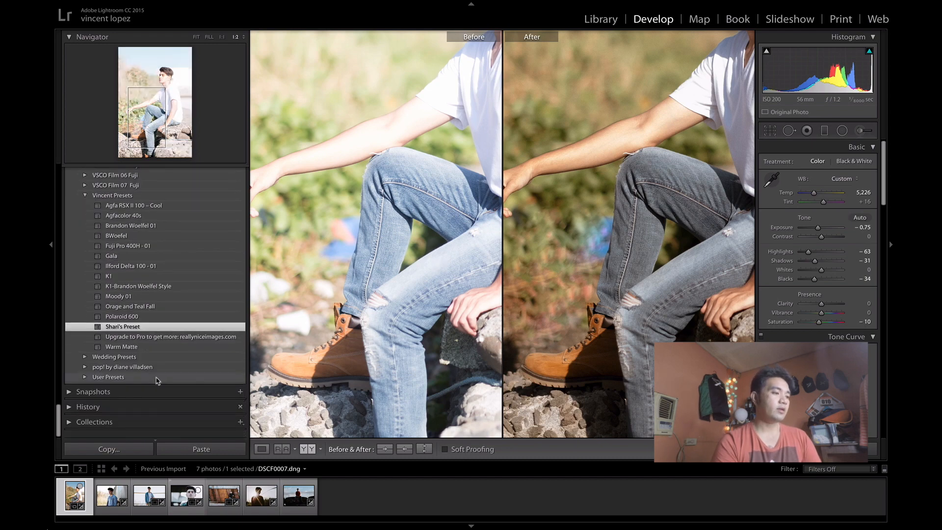